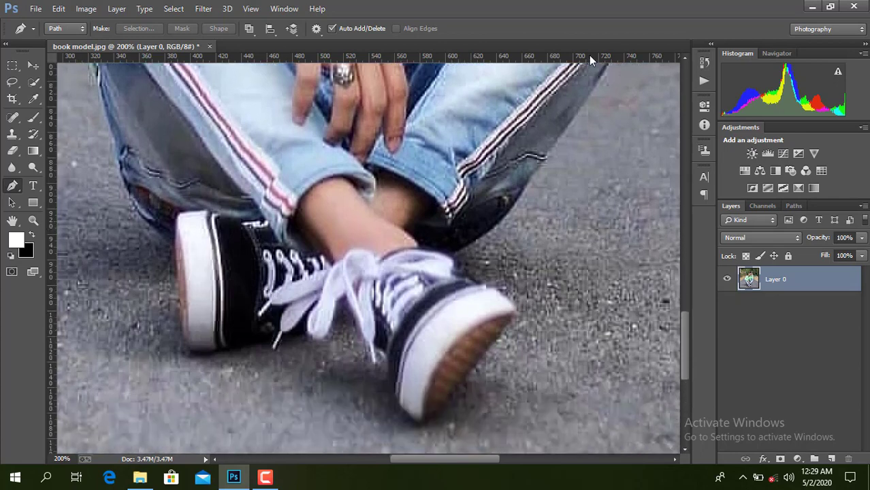
- Start a Pen tool path at the trouser leg on the raised-arm side and trace its outer edge down toward the shoes
click(598, 83)
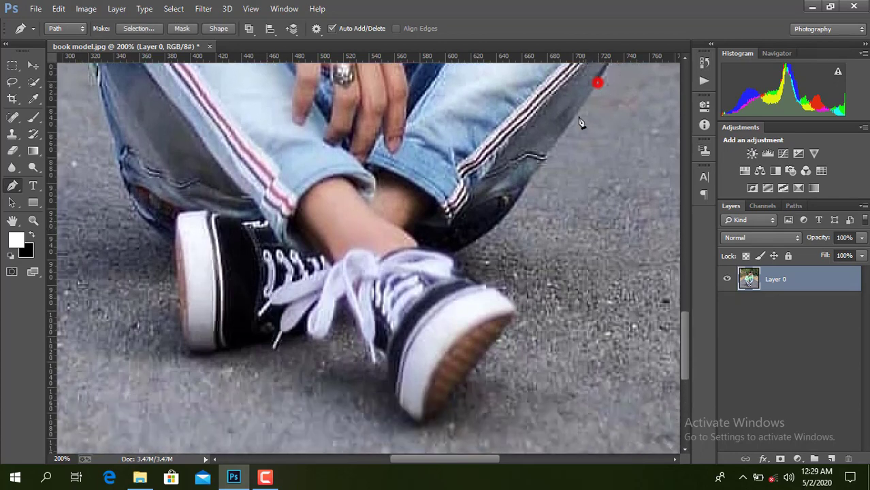
click(545, 156)
click(490, 228)
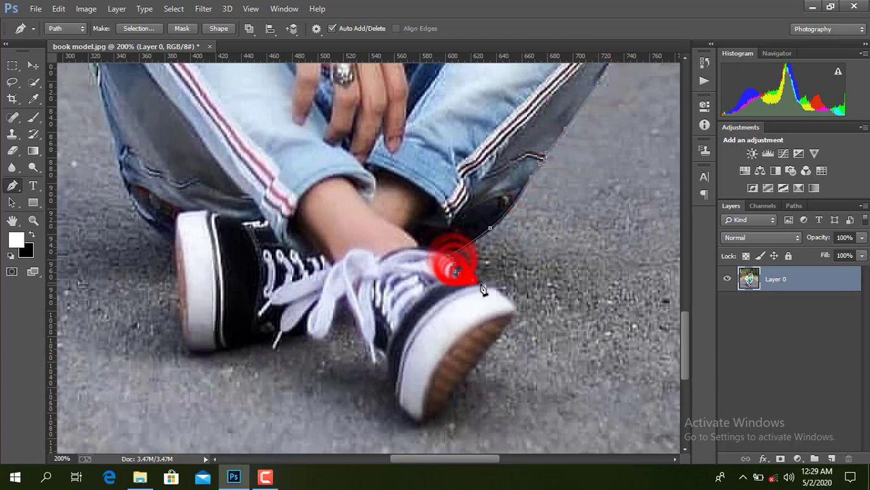
- Continue the path around the front shoe, following its toe, sole and inner side up to the hanging laces
drag(495, 291, 516, 311)
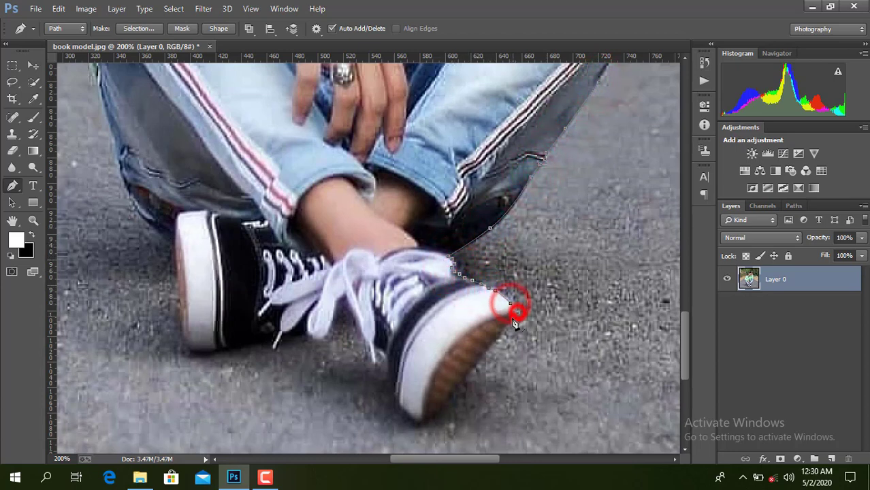
drag(475, 365, 461, 386)
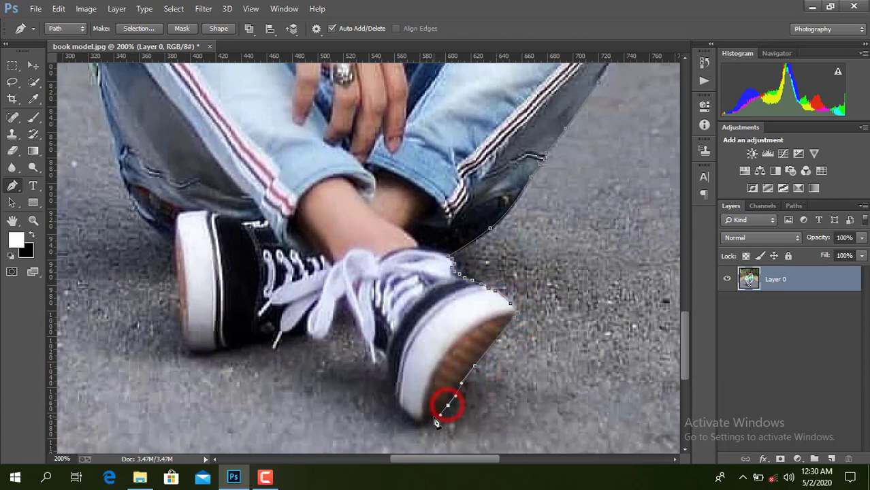
click(402, 410)
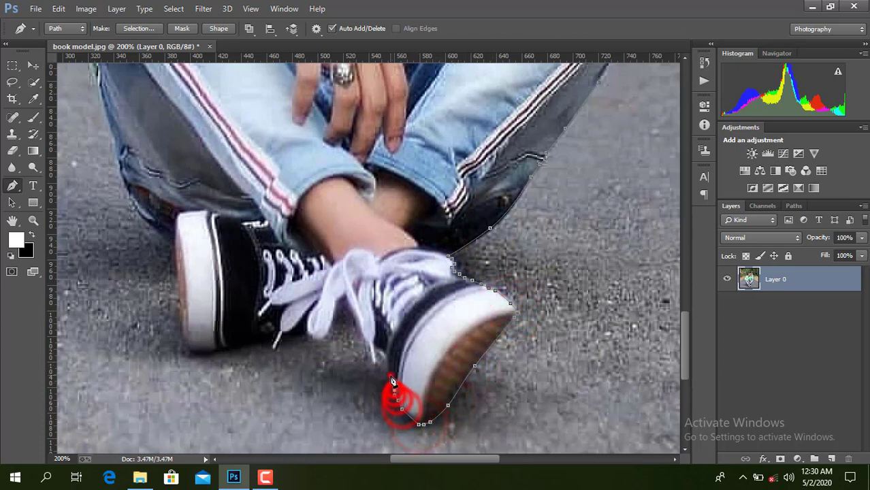
click(395, 393)
click(390, 376)
click(384, 353)
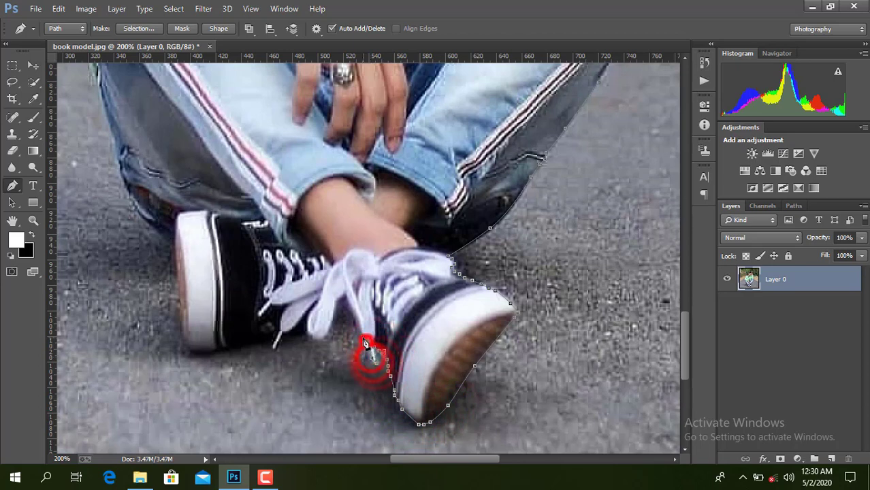
- Trace the path around the hanging white laces and along the underside of the rear shoe
click(336, 298)
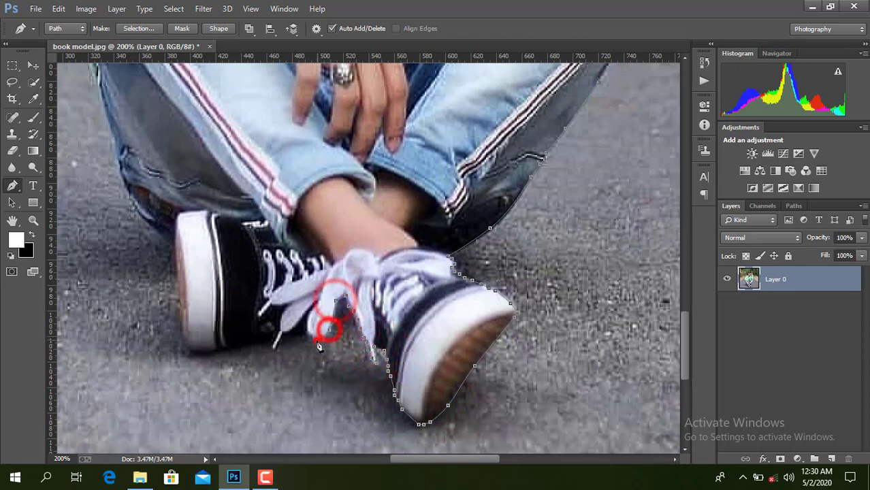
click(298, 335)
click(284, 337)
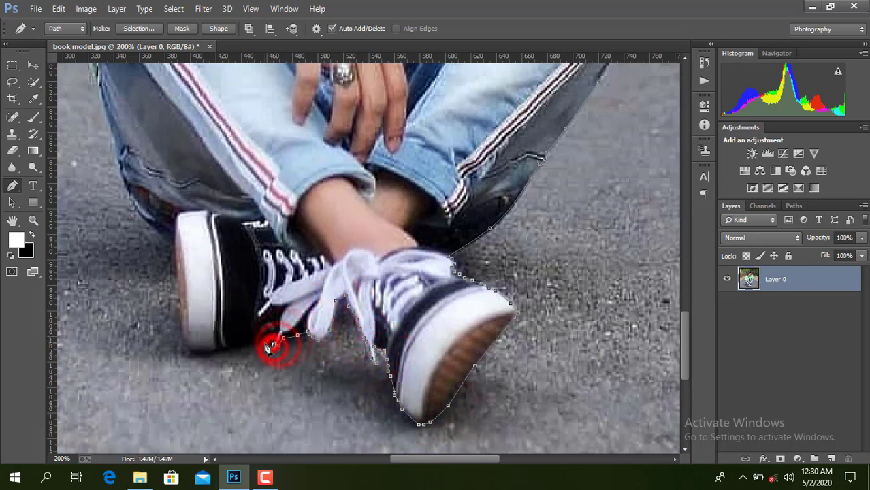
click(266, 343)
click(239, 347)
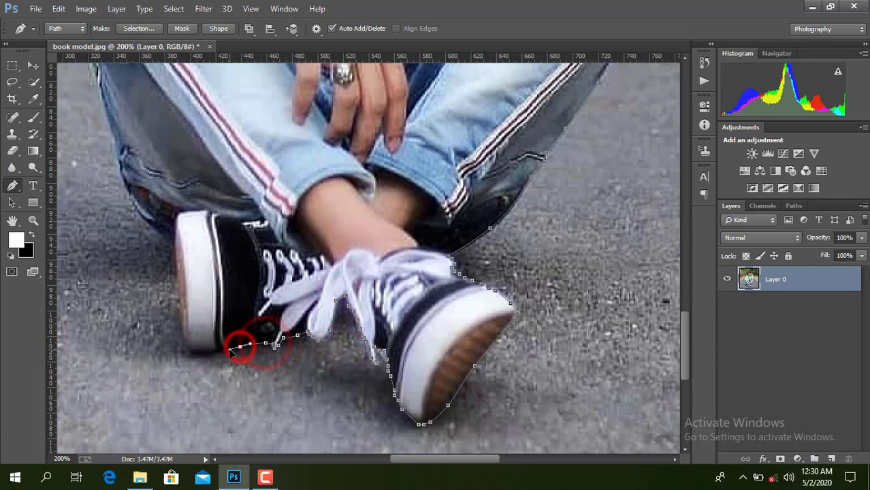
- Trace the path around the rear shoe's white sole and onto the lower edge of the adjacent trouser leg
click(183, 352)
click(180, 326)
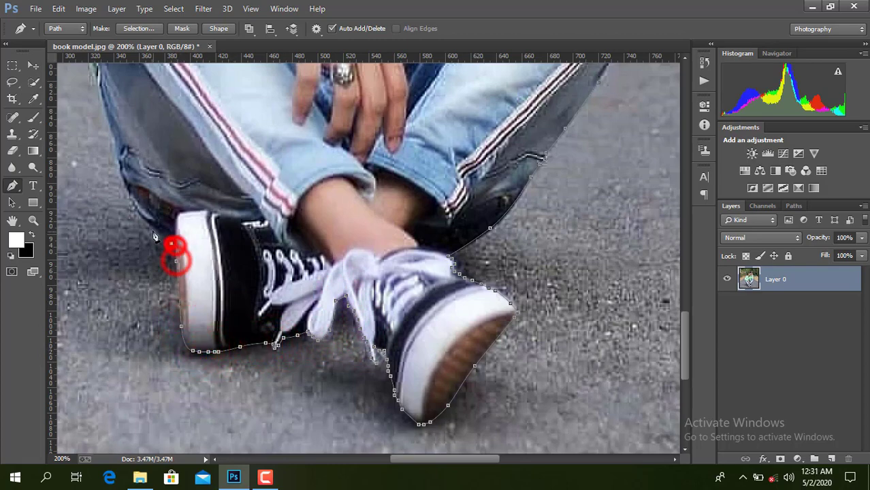
click(133, 204)
click(119, 164)
- Continue the path up the outer edge of the trouser leg above the rear shoe, toward the knee
scroll(146, 181, up, 3)
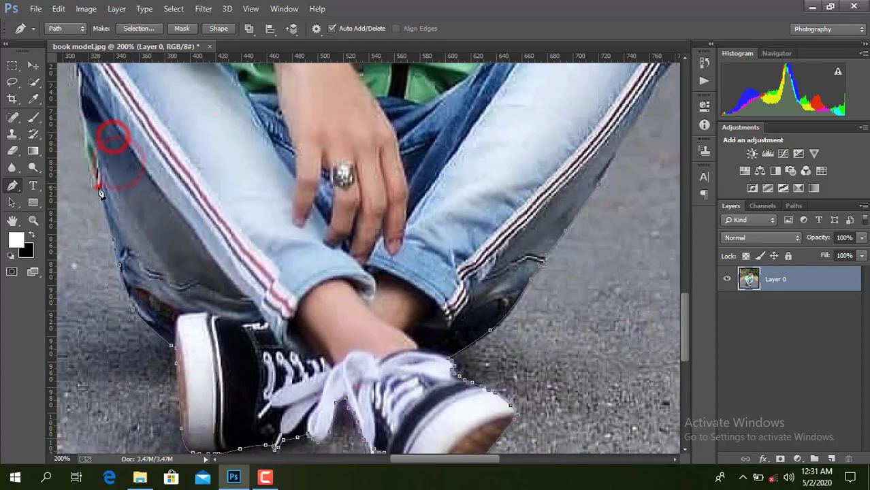
click(100, 188)
click(90, 166)
click(86, 143)
click(84, 126)
click(78, 111)
click(77, 99)
click(79, 81)
- Extend the path past the striped knee and around the elbow of the lowered green jacket sleeve
drag(444, 460, 420, 464)
scroll(375, 346, up, 5)
click(214, 365)
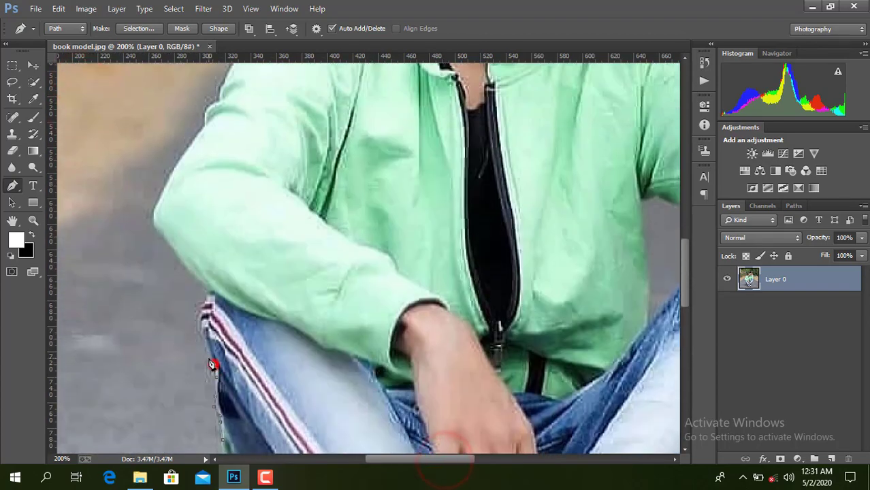
click(203, 294)
click(185, 263)
click(155, 209)
click(186, 153)
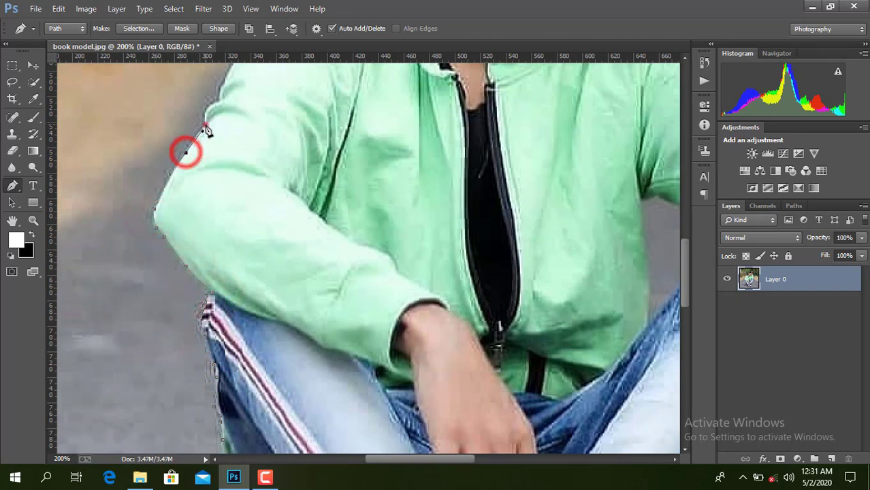
- Trace the path up the outer edge of the lowered arm's upper sleeve to the start of the shoulder
click(205, 127)
click(218, 97)
scroll(219, 102, up, 2)
click(222, 176)
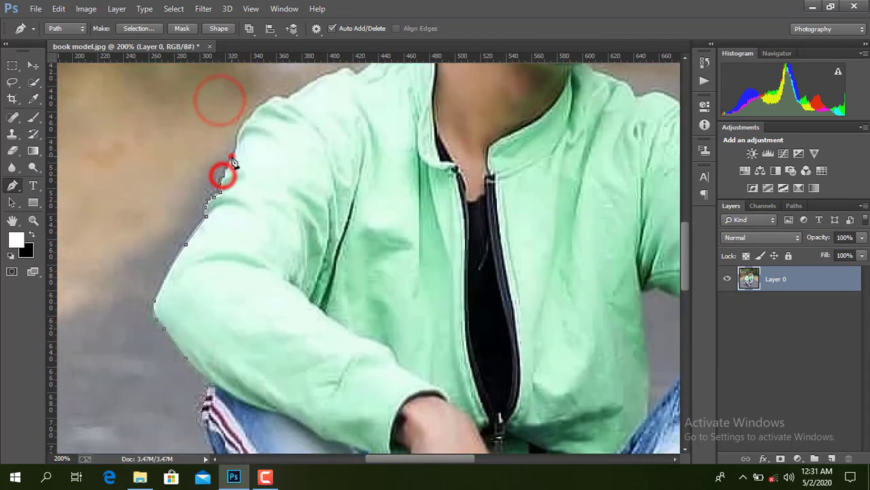
click(235, 154)
click(243, 126)
click(252, 118)
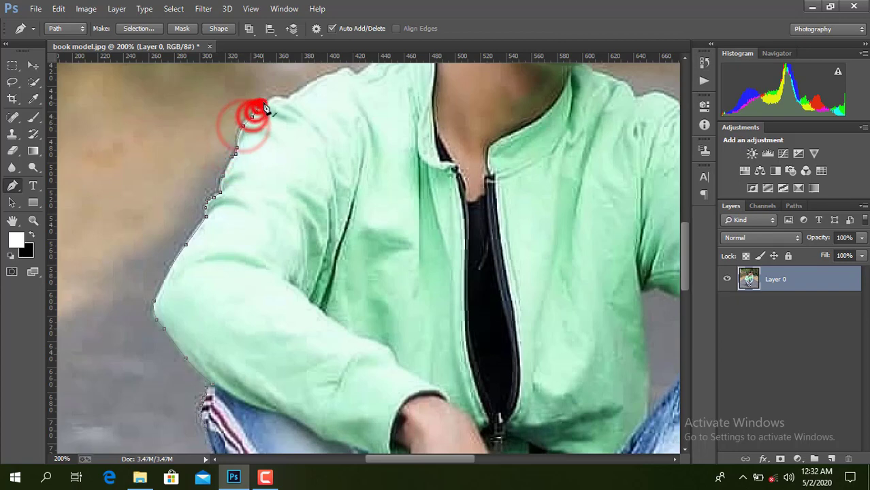
- Follow the rounded top of the jacket shoulder with closely spaced path points
click(266, 102)
click(274, 98)
click(280, 97)
click(290, 99)
click(318, 79)
click(340, 70)
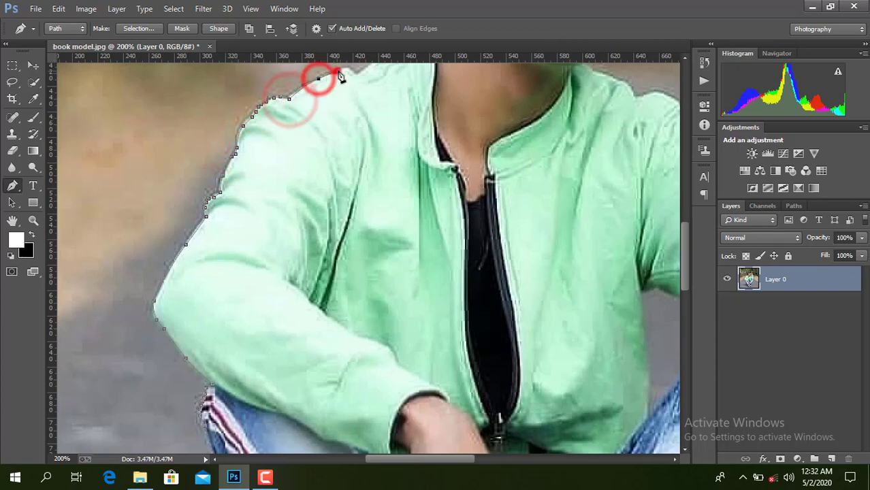
click(349, 69)
click(360, 72)
- Continue the path from the shoulder along the jacket's edge to the collar and base of the neck
scroll(389, 229, up, 4)
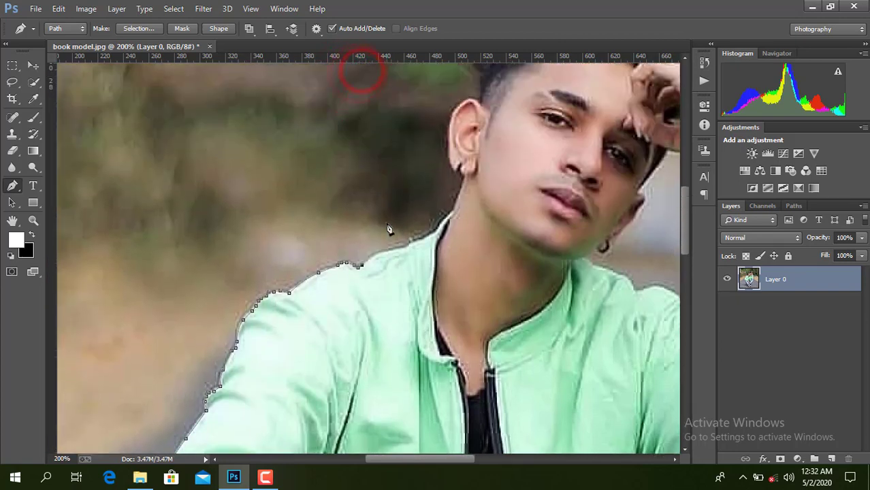
click(403, 243)
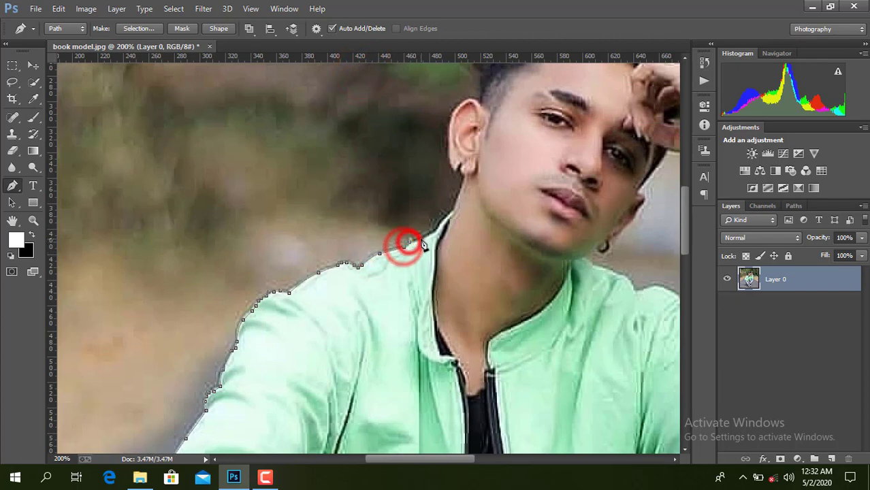
click(414, 237)
click(432, 230)
click(444, 218)
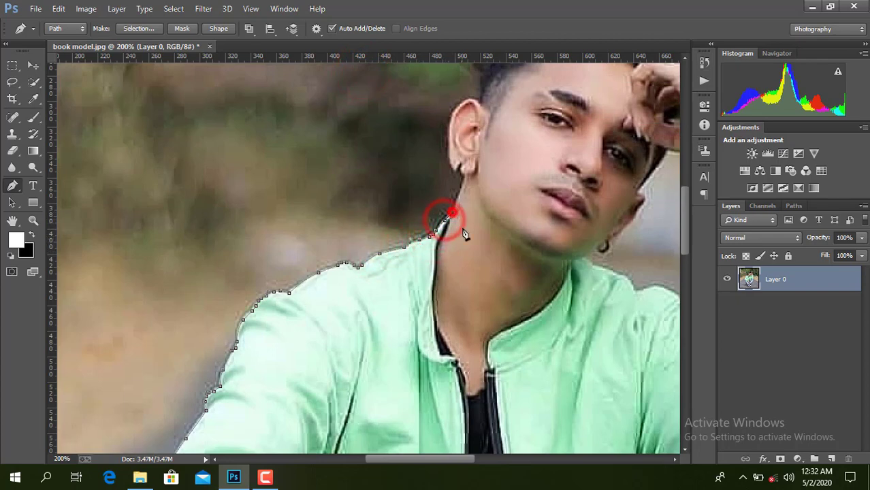
- Trace the path up the neck and around the earring and ear to the hairline
scroll(464, 234, up, 1)
click(462, 250)
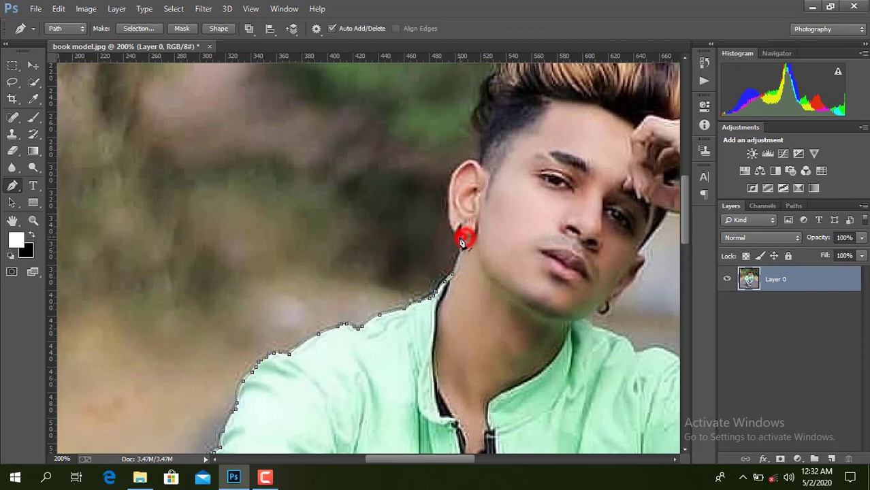
click(455, 234)
click(451, 190)
click(461, 167)
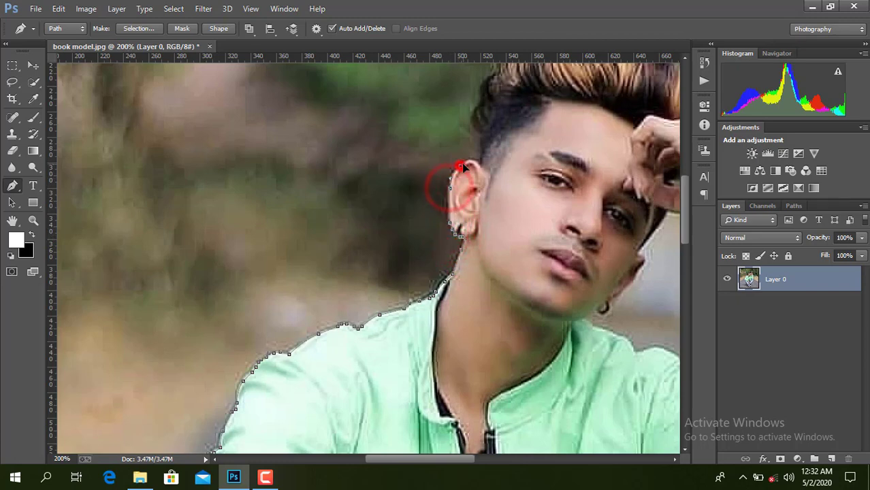
click(481, 158)
- Continue the path up the side of the hair from above the ear to the start of the quiff
click(475, 132)
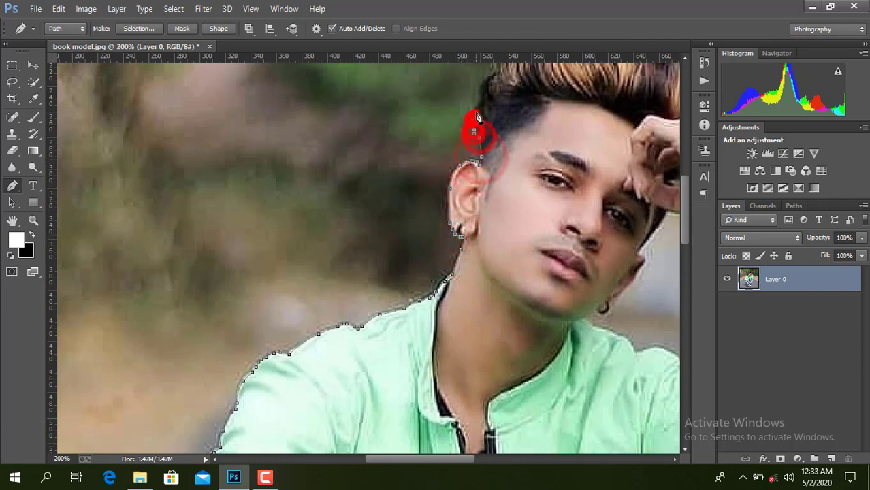
click(488, 78)
drag(382, 457, 450, 458)
scroll(419, 457, up, 1)
click(207, 142)
click(237, 98)
click(247, 94)
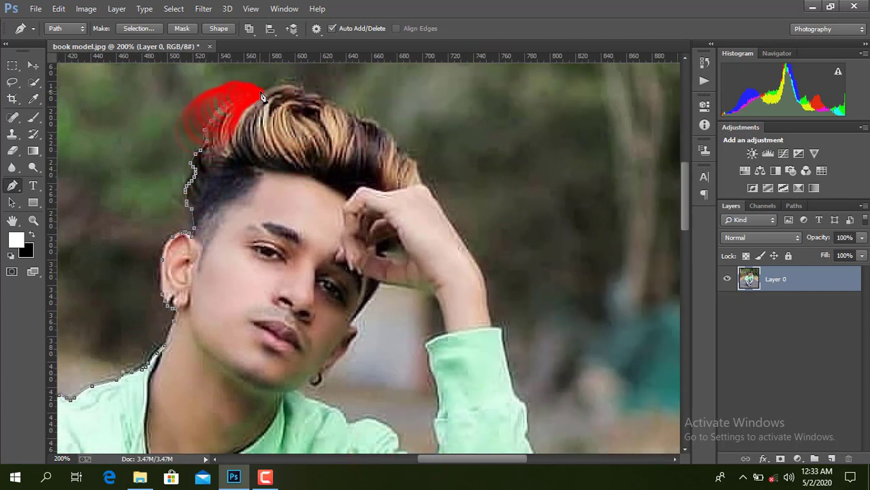
- Trace the path over the top of the highlighted hair and down to the hand resting on the forehead
click(264, 91)
click(294, 86)
click(305, 92)
click(340, 109)
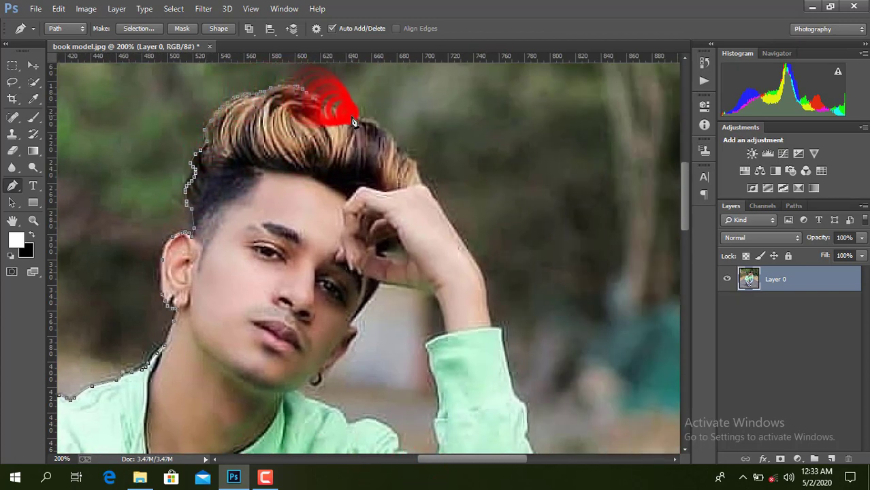
click(346, 112)
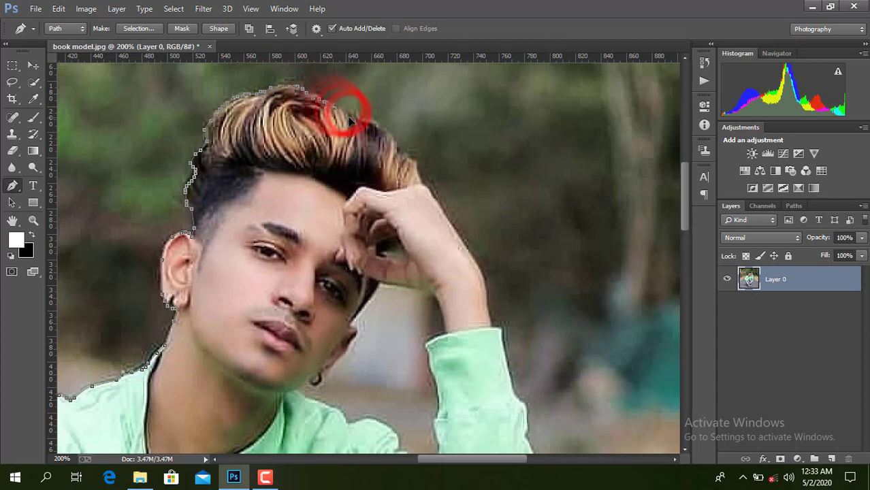
click(411, 164)
click(421, 183)
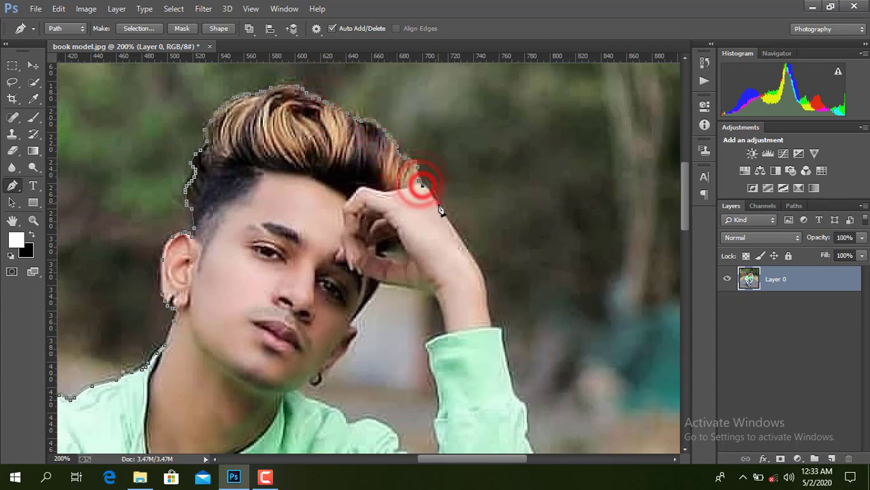
- Extend the path along the back of the raised hand and down the wrist toward the jacket cuff
click(438, 203)
click(461, 239)
scroll(460, 239, down, 1)
click(478, 238)
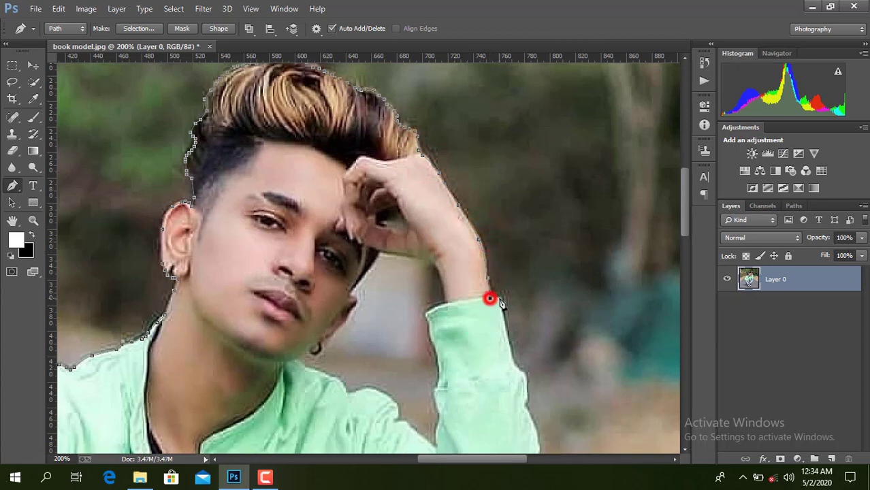
- Trace the path along the outer edge of the raised arm's cuff onto the sleeve
scroll(501, 303, down, 3)
click(506, 238)
click(518, 277)
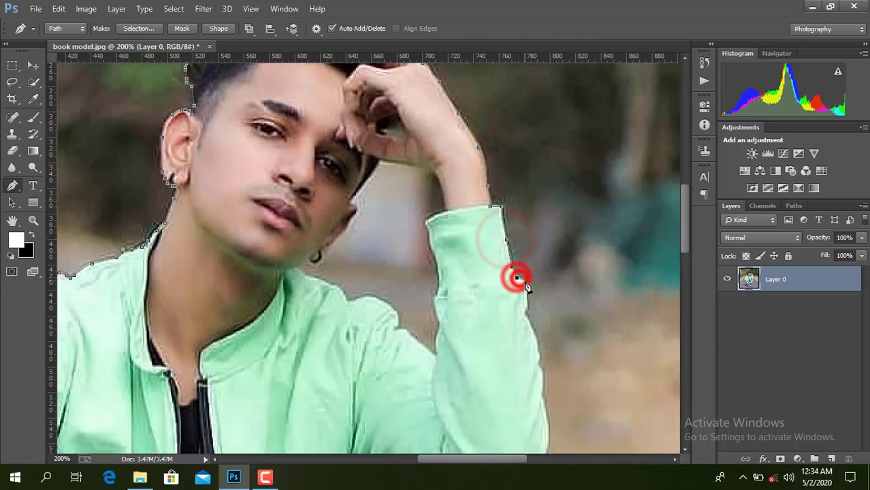
click(526, 310)
- Continue the path down the outer edge of the raised forearm's sleeve
scroll(525, 309, down, 4)
click(536, 221)
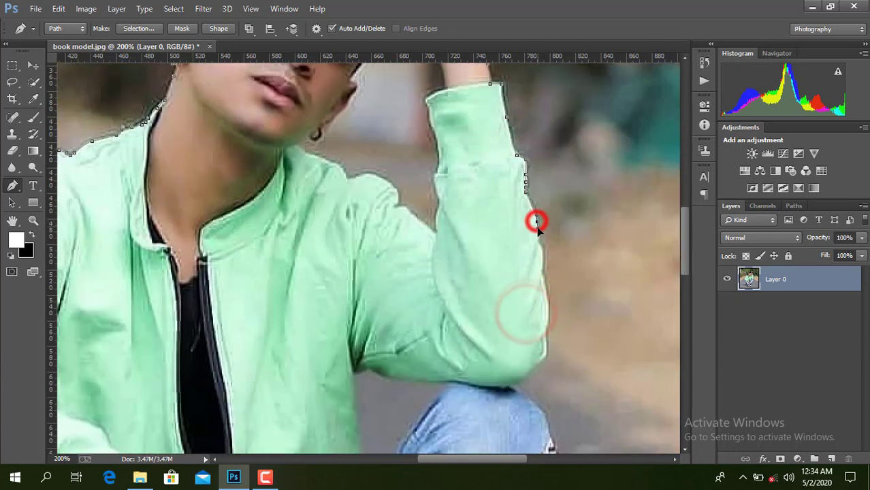
click(538, 239)
click(544, 270)
- Trace the path around the raised arm's elbow to the point where it rests on the knee
scroll(545, 286, down, 5)
click(547, 167)
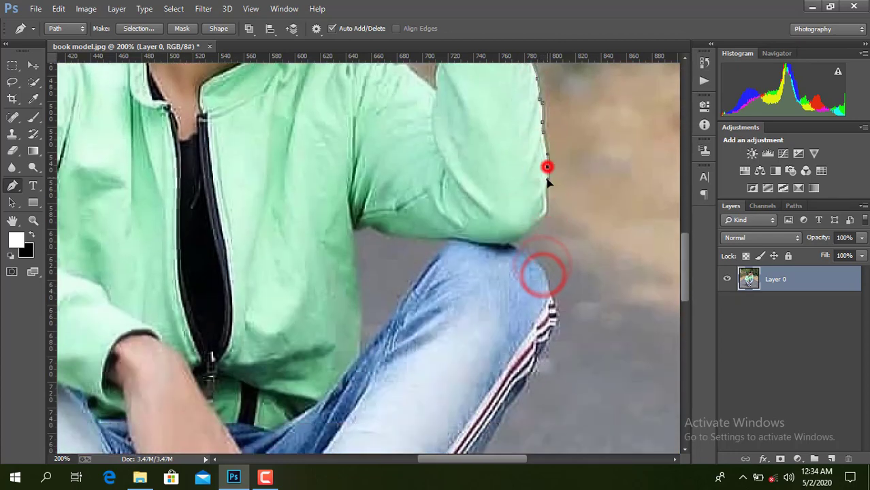
click(547, 195)
click(541, 220)
click(523, 236)
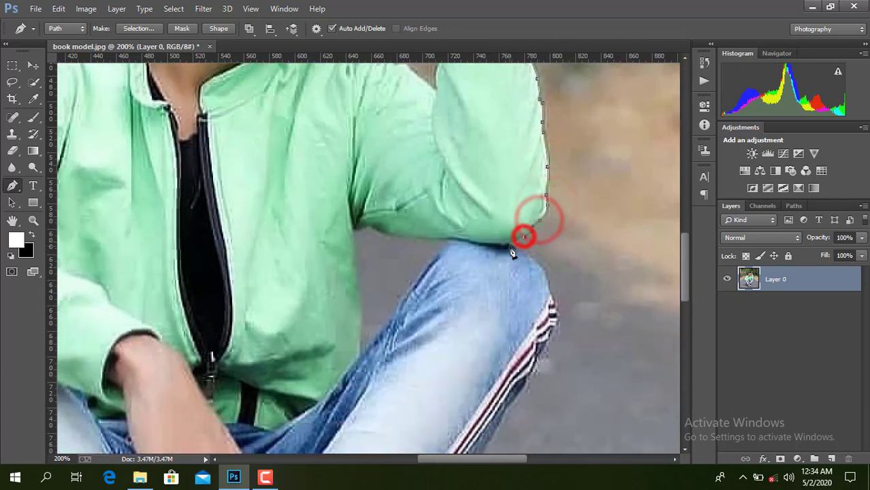
click(511, 246)
- Trace the path around the knee and down the striped trouser leg's outer edge, closing it at its starting point
scroll(511, 246, down, 1)
click(542, 229)
drag(551, 247, 523, 349)
scroll(529, 296, down, 5)
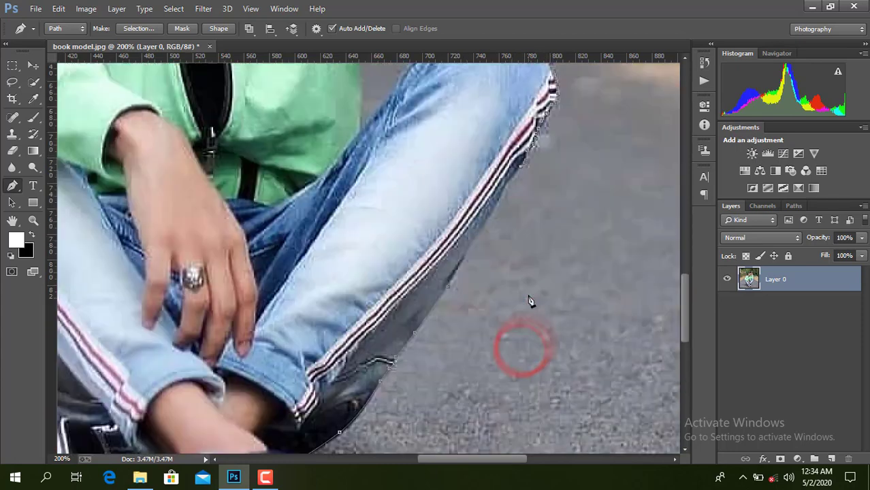
drag(505, 176, 502, 192)
drag(470, 246, 440, 284)
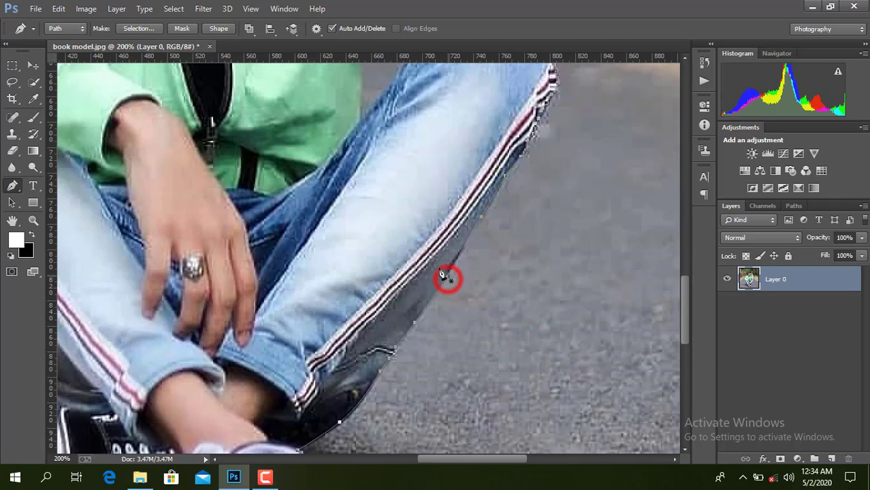
- Convert the closed path around the model into a selection with Make Selection, accepting the dialog's settings
right_click(404, 244)
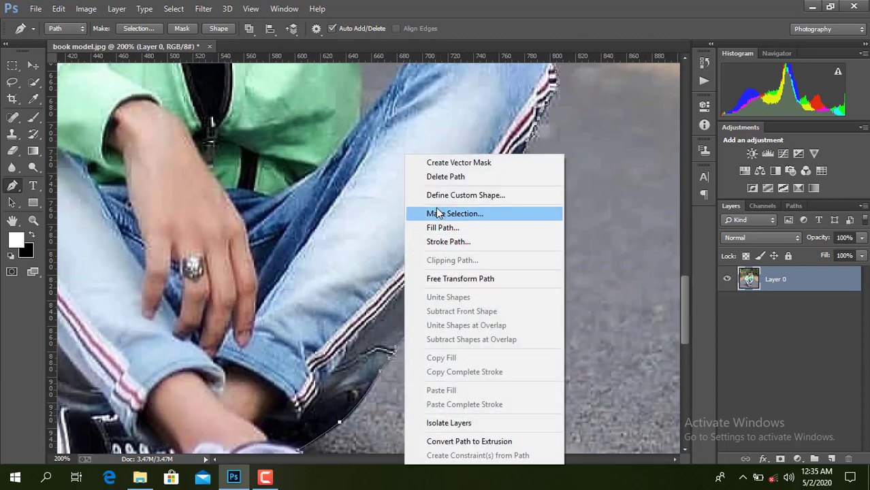
click(437, 209)
click(502, 136)
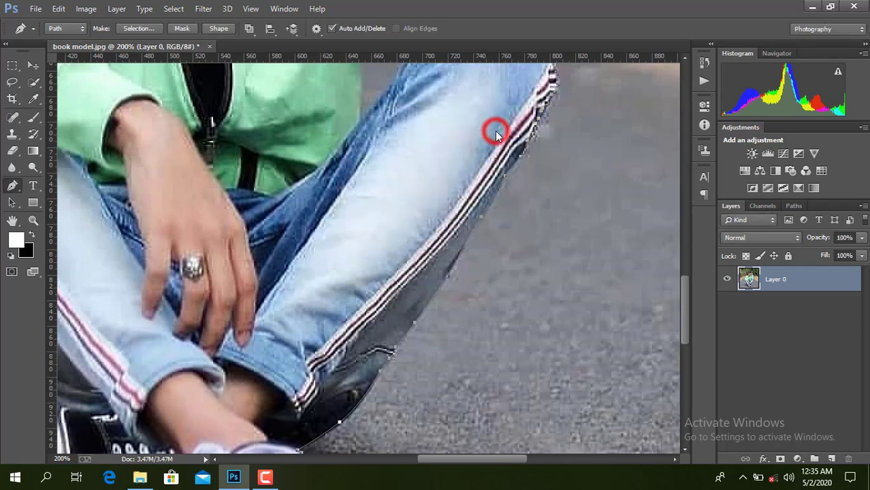
- Add a layer mask to Layer 0 from the selection around the model
key(ctrl+minus)
key(ctrl+minus)
key(ctrl+minus)
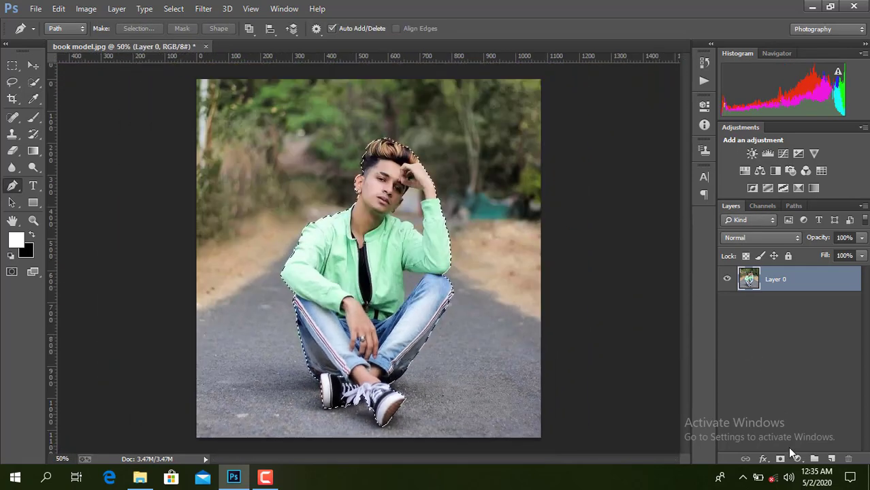
click(781, 459)
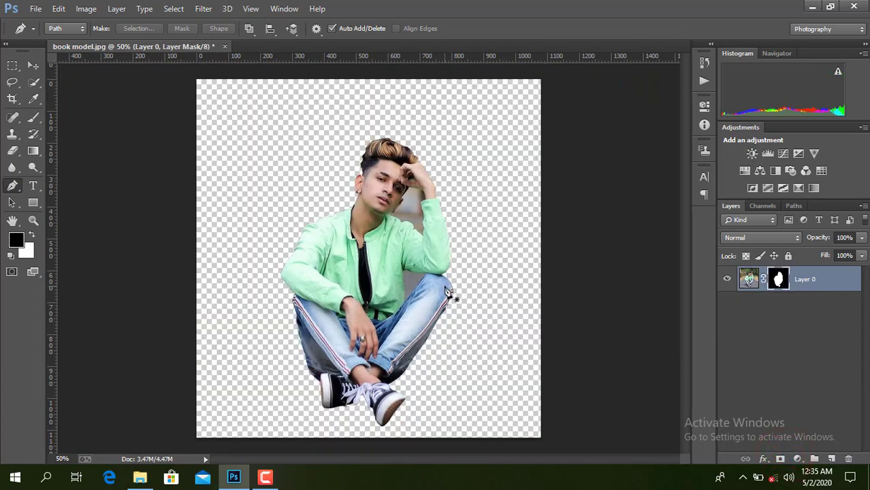
- Start a Pen path around the background gap beside the face, from the jacket shoulder up past the earring and along the face's edge
key(ctrl+plus)
key(ctrl+plus)
key(ctrl+plus)
key(ctrl+minus)
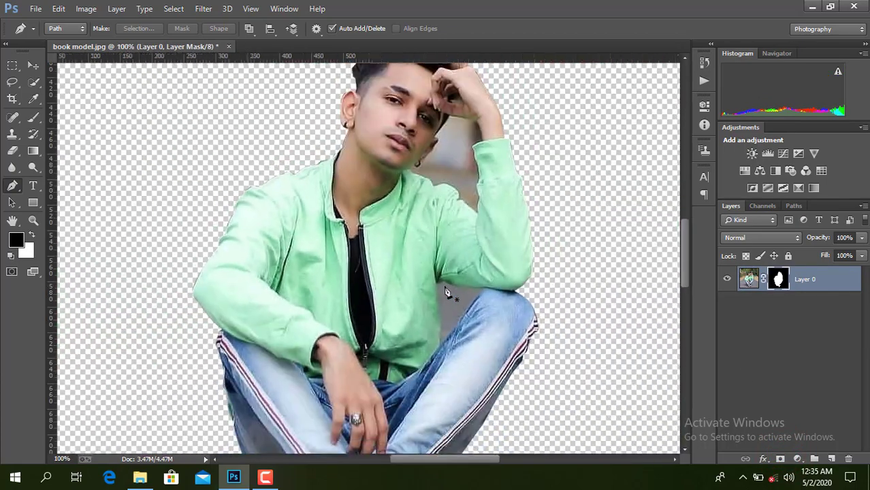
key(ctrl+plus)
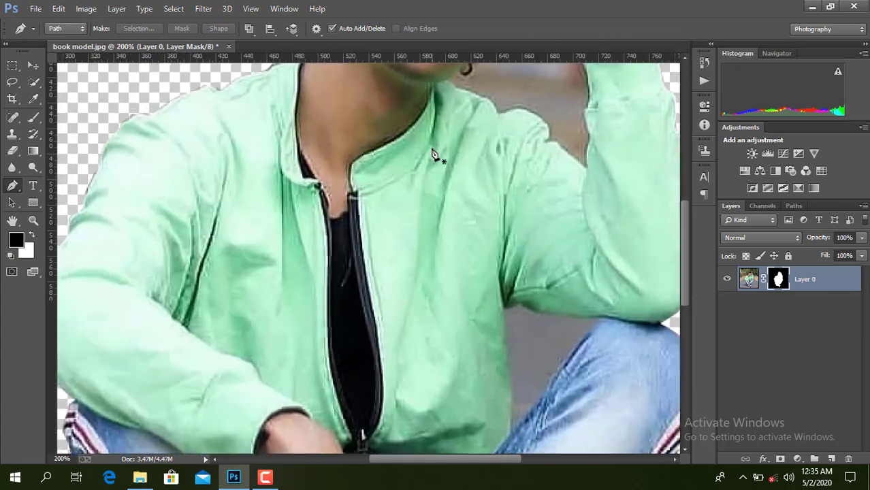
drag(452, 462, 476, 462)
scroll(521, 255, up, 5)
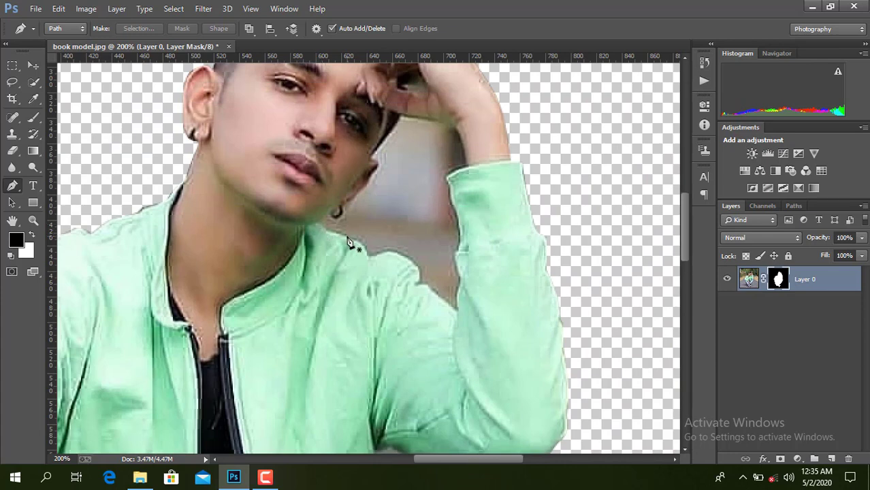
mouse_move(345, 237)
mouse_down()
mouse_move(321, 225)
mouse_move(358, 203)
mouse_up()
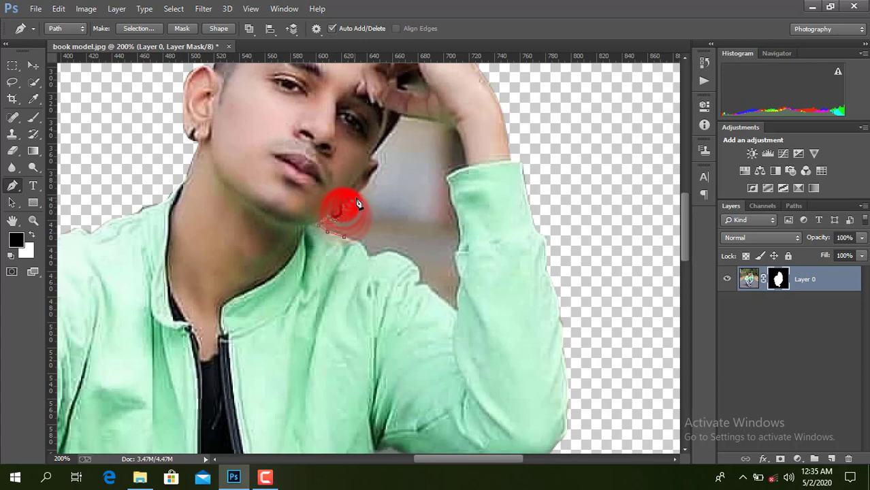
click(376, 170)
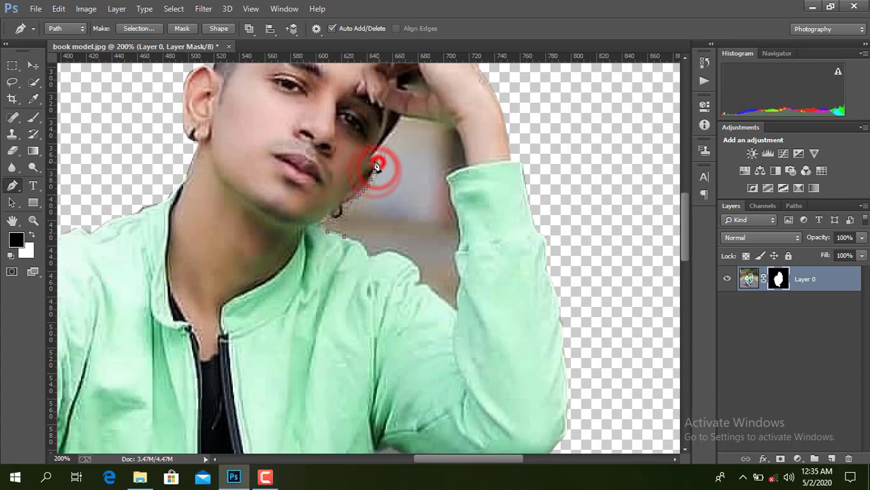
click(379, 162)
click(371, 157)
- Continue the gap path under the raised hand, down the inner wrist and around the corner of the sleeve cuff
click(448, 122)
click(463, 145)
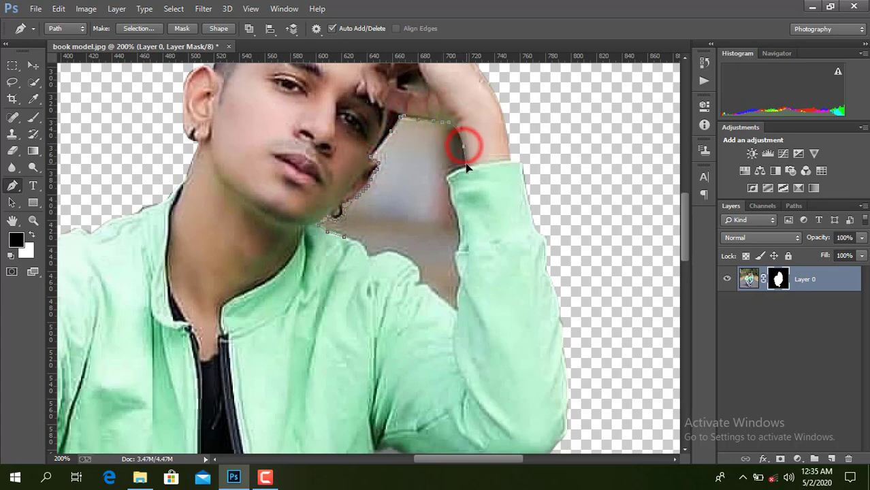
click(463, 169)
click(452, 176)
click(448, 179)
click(450, 185)
click(451, 192)
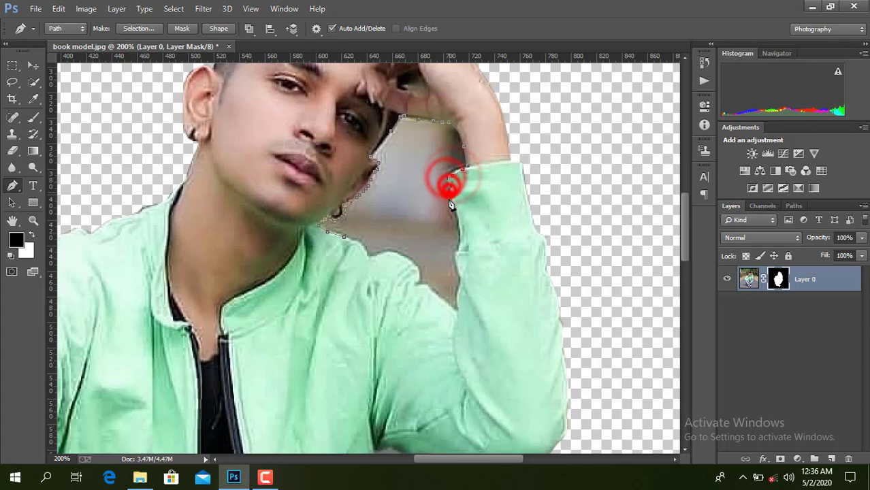
- Trace the gap path down the inner edge of the raised arm's cuff to where the cuff ends
click(451, 200)
click(453, 207)
click(453, 214)
click(454, 222)
click(455, 229)
click(455, 237)
click(456, 245)
click(457, 252)
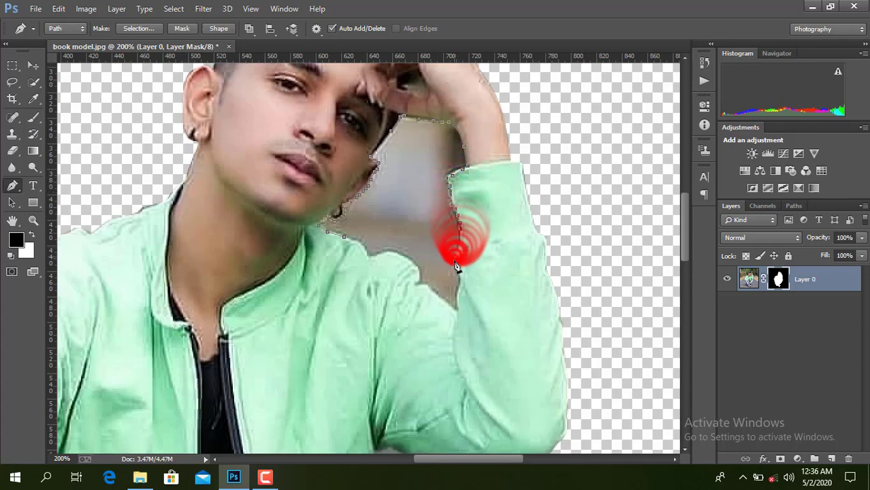
- Continue the path down the inner sleeve edge to the crease where forearm and upper arm meet
click(459, 262)
click(460, 272)
click(460, 279)
click(461, 287)
click(460, 293)
click(459, 300)
click(458, 305)
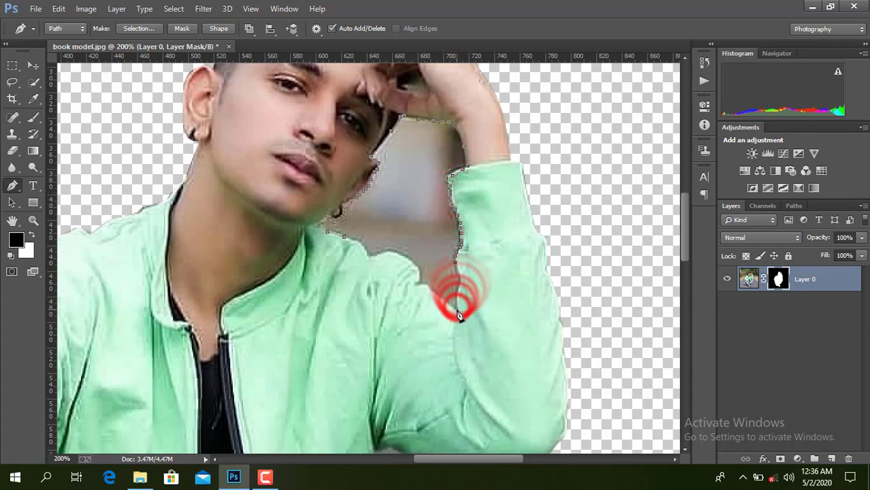
click(457, 309)
click(455, 311)
- Trace the path back along the top of the upper arm and shoulder, closing it at its starting point
click(431, 289)
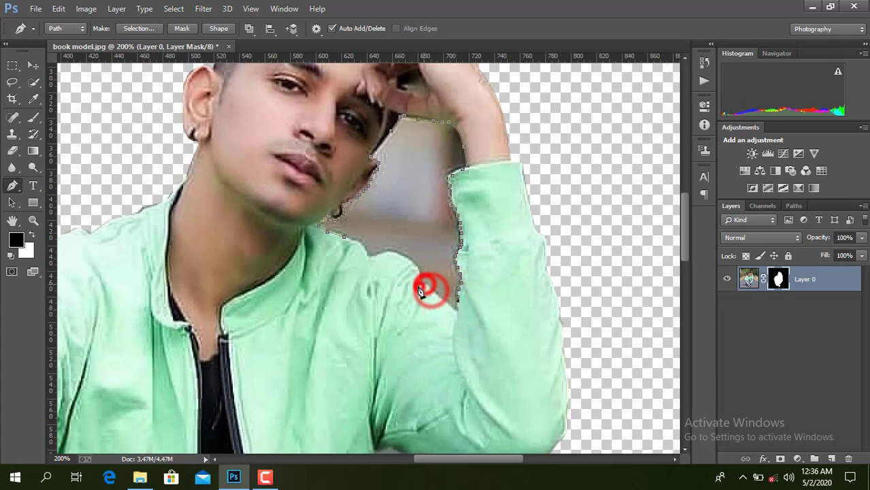
click(421, 283)
click(417, 275)
click(415, 267)
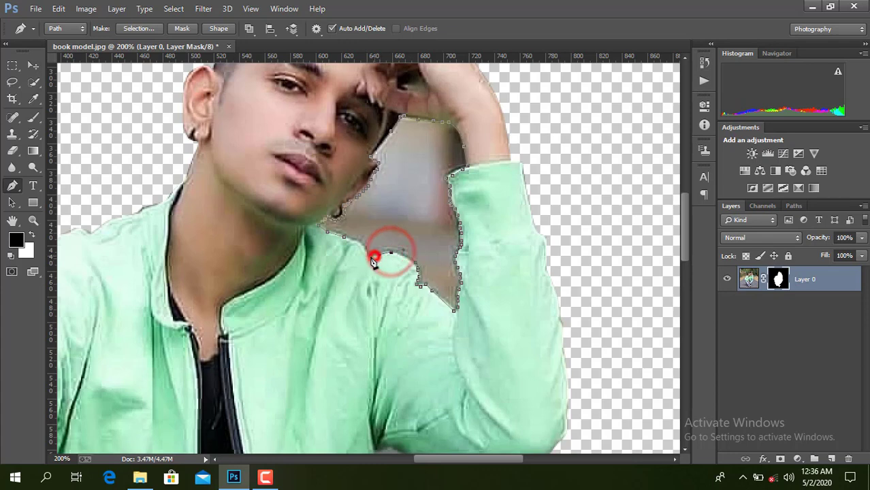
click(374, 257)
click(368, 258)
click(357, 247)
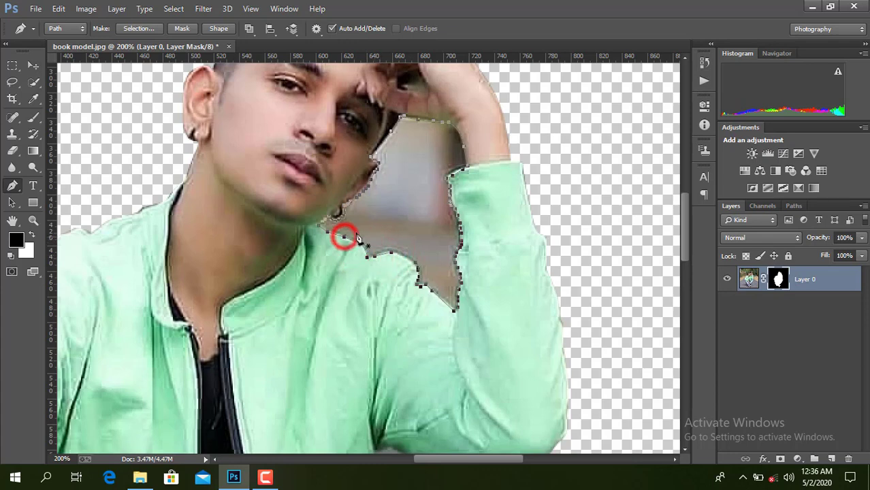
- Convert the closed path beside the face into a new selection with 0 px feather and anti-aliasing
right_click(358, 238)
click(408, 213)
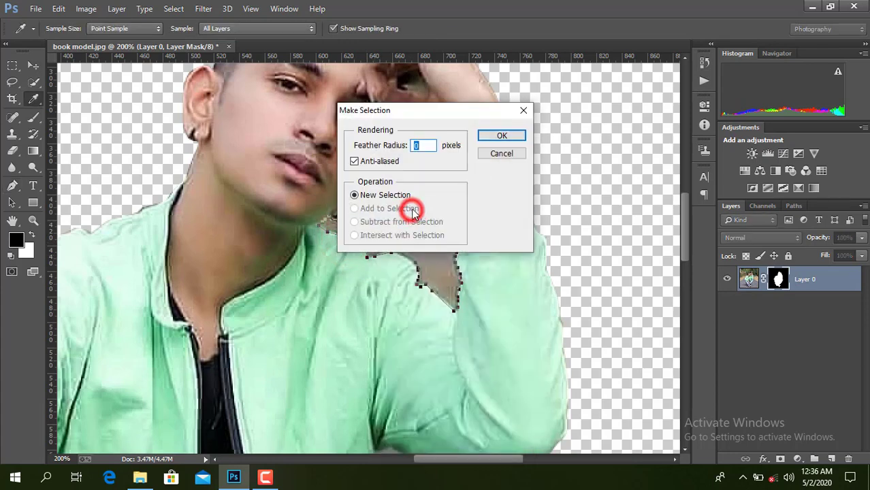
click(489, 138)
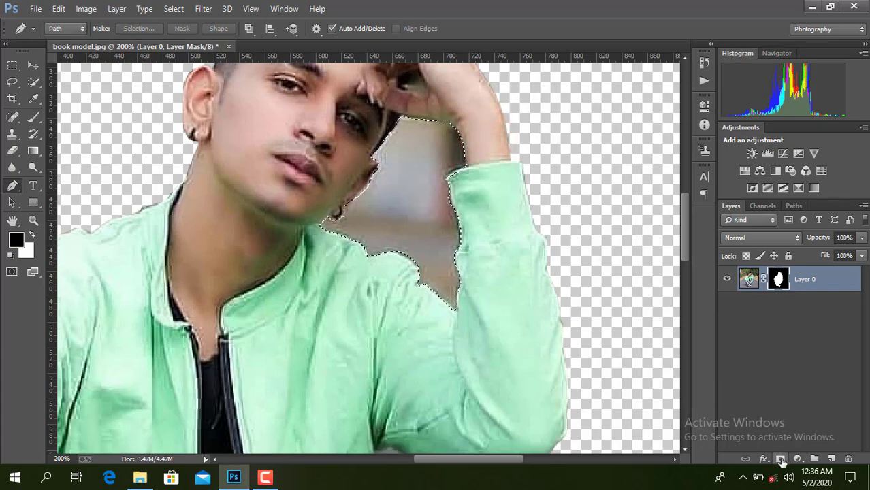
- Paint black on the layer mask inside the selected gap between face and raised arm, and deselect
click(34, 117)
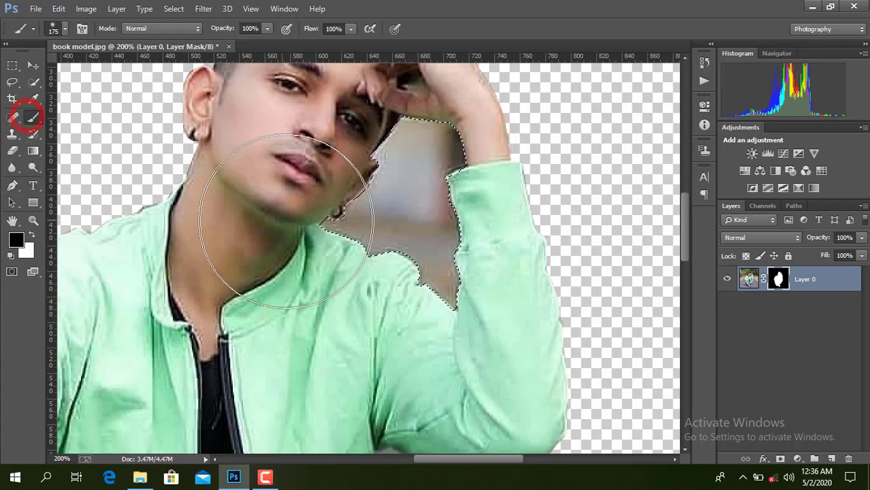
click(313, 222)
mouse_move(383, 171)
mouse_down()
mouse_move(454, 243)
mouse_move(449, 177)
mouse_move(362, 218)
mouse_move(371, 264)
mouse_move(443, 326)
mouse_up()
key(ctrl+d)
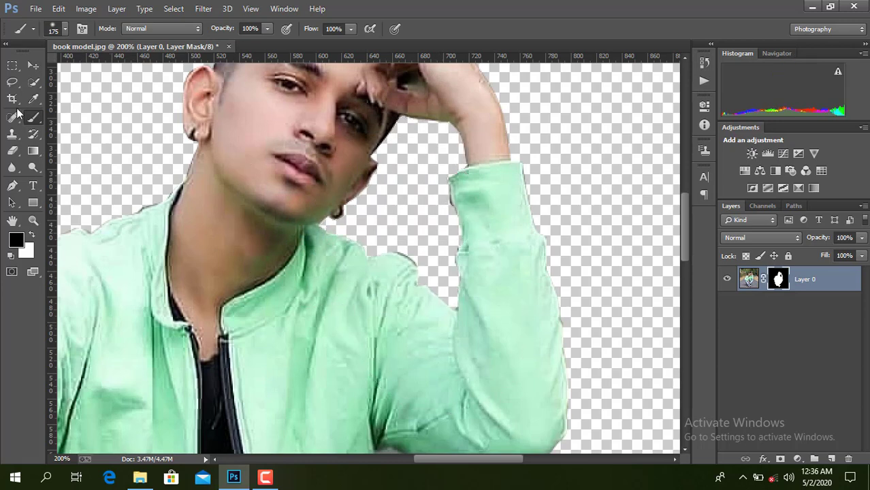
- Trace a closed Pen path around the small background gap between the fingers and palm of the raised hand
click(13, 184)
scroll(357, 193, up, 3)
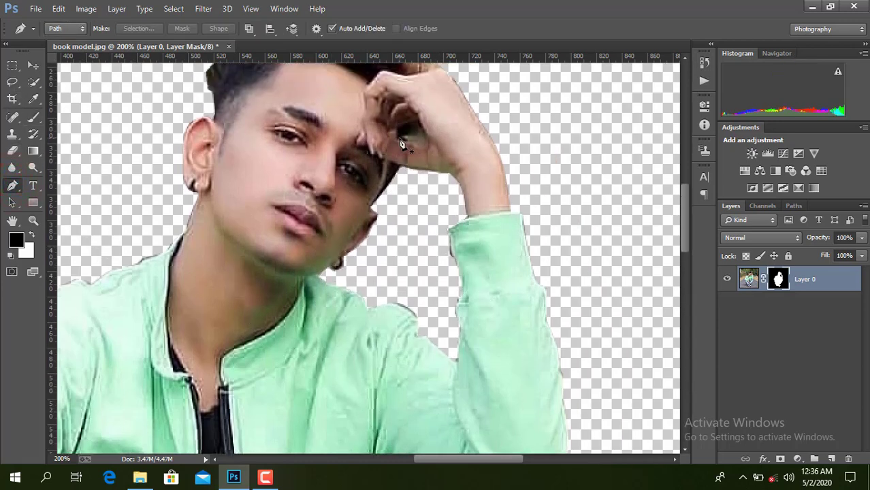
click(409, 136)
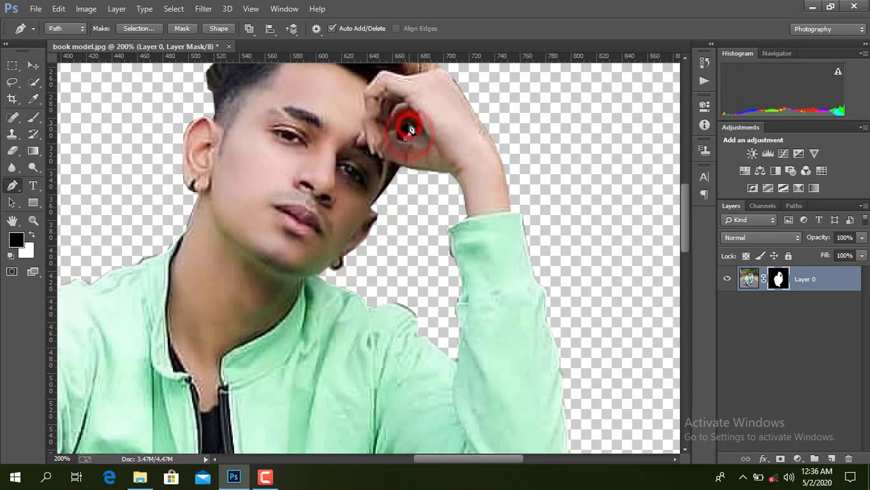
click(415, 122)
click(419, 123)
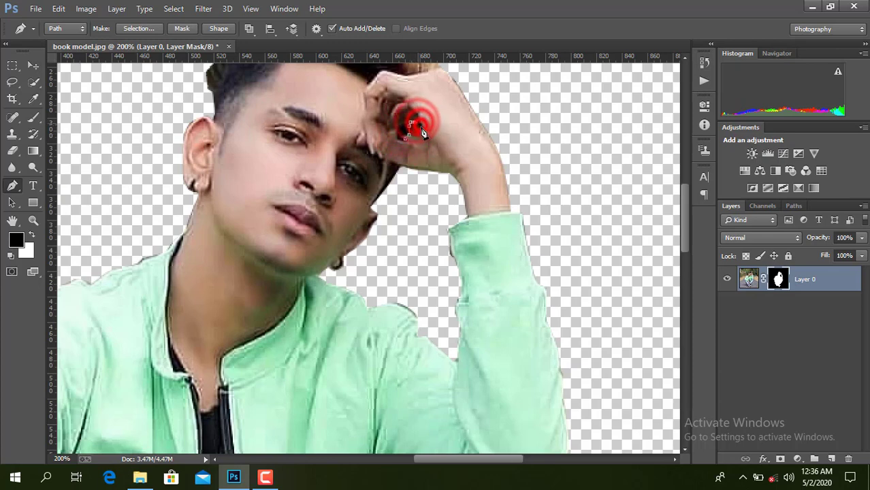
click(421, 127)
click(426, 134)
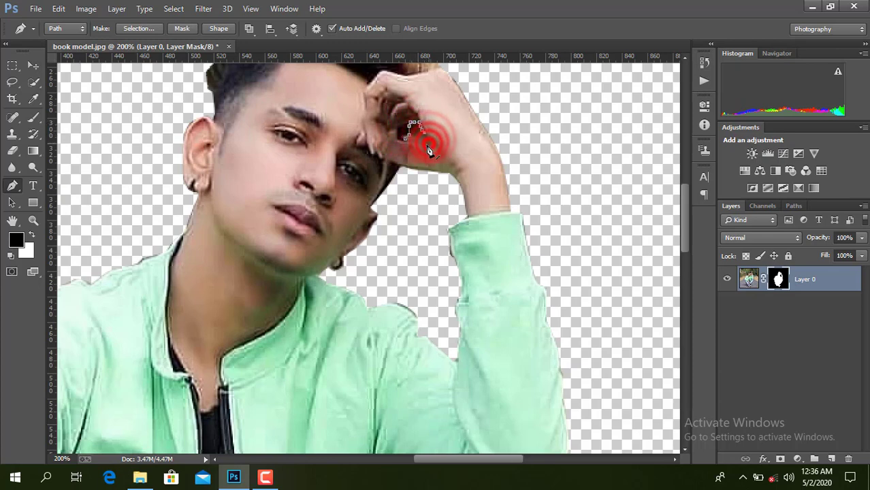
click(412, 146)
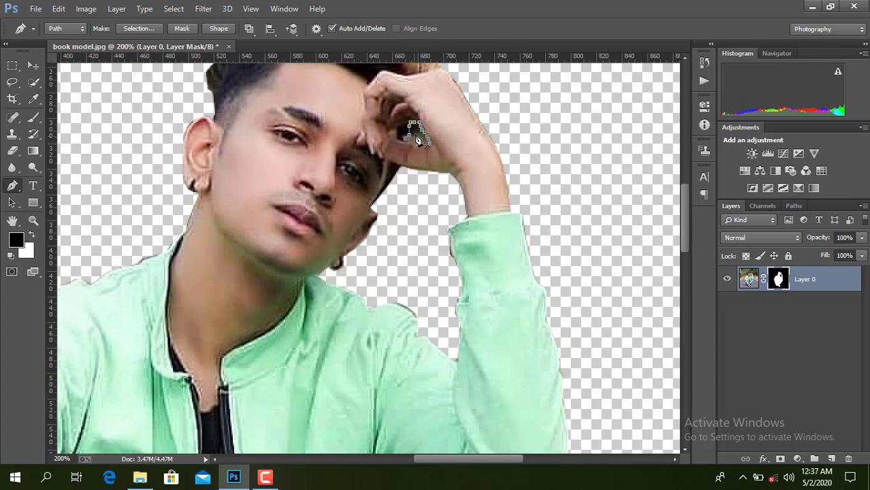
- Turn the path inside the raised hand into a selection and paint that gap black on the layer mask
right_click(418, 132)
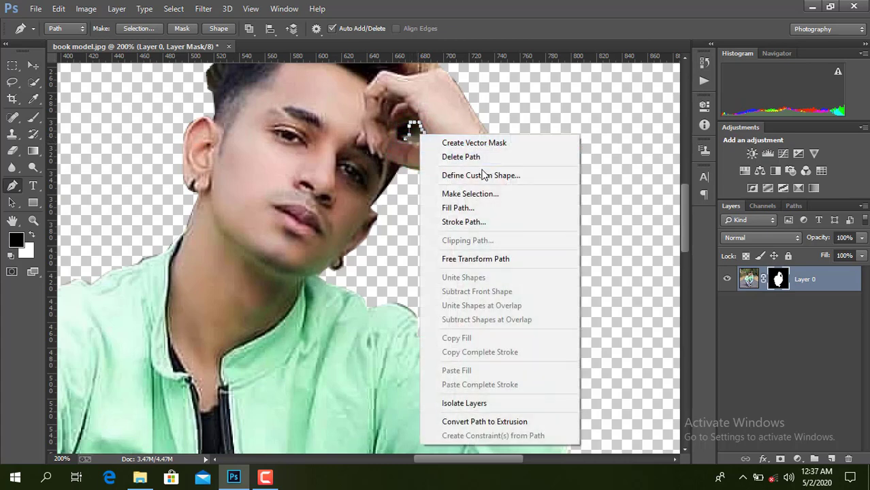
click(484, 199)
click(502, 136)
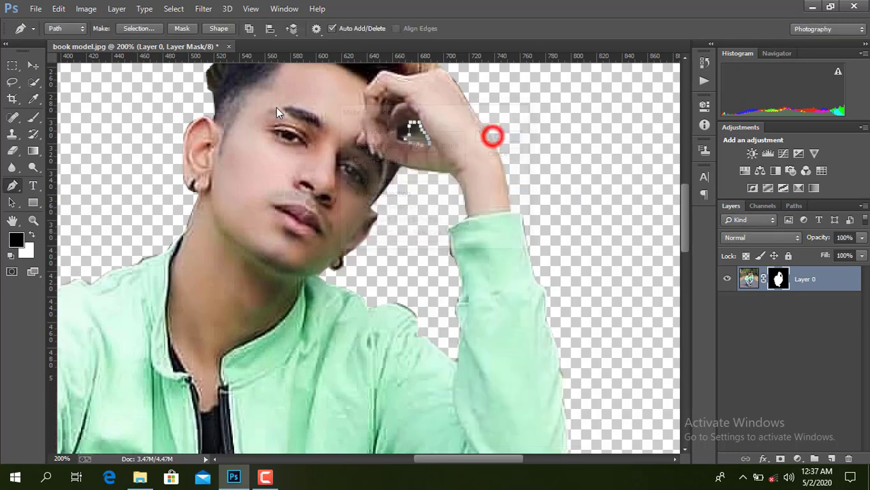
click(37, 117)
click(413, 131)
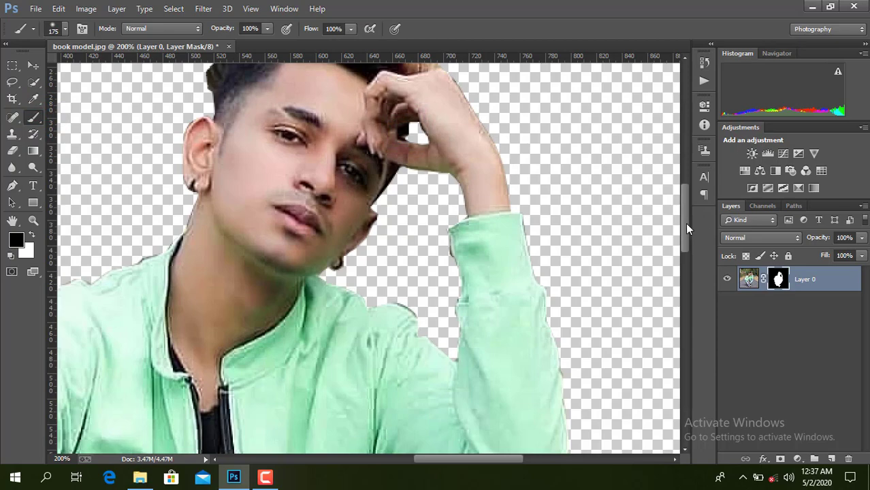
- Trace a closed Pen path around the grey background gap between the jacket's side, the raised arm's elbow and the thigh
drag(685, 223, 674, 286)
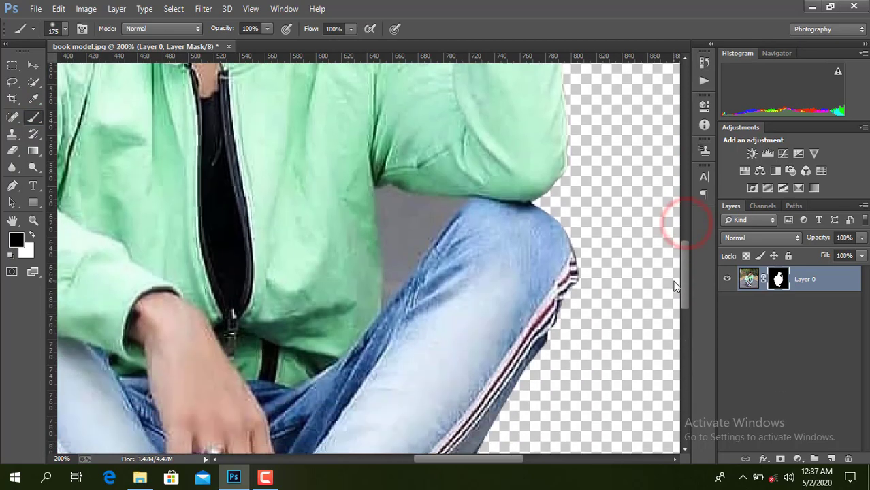
click(12, 186)
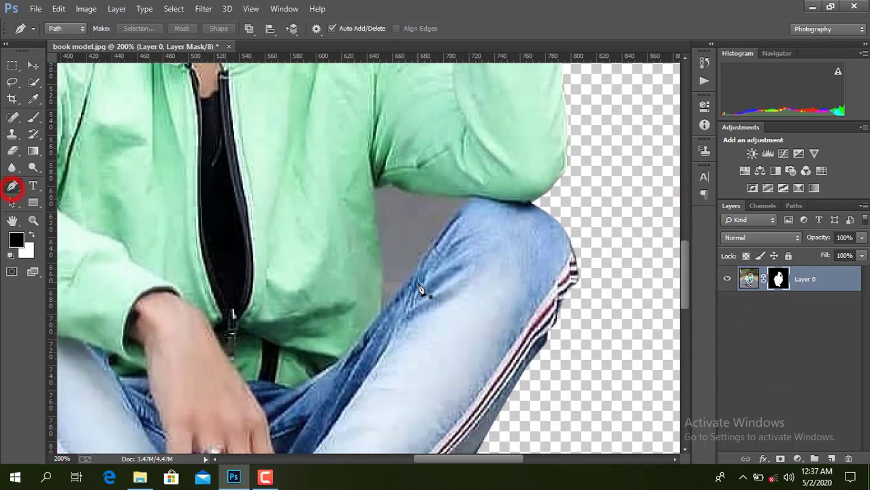
click(380, 312)
drag(380, 241, 377, 220)
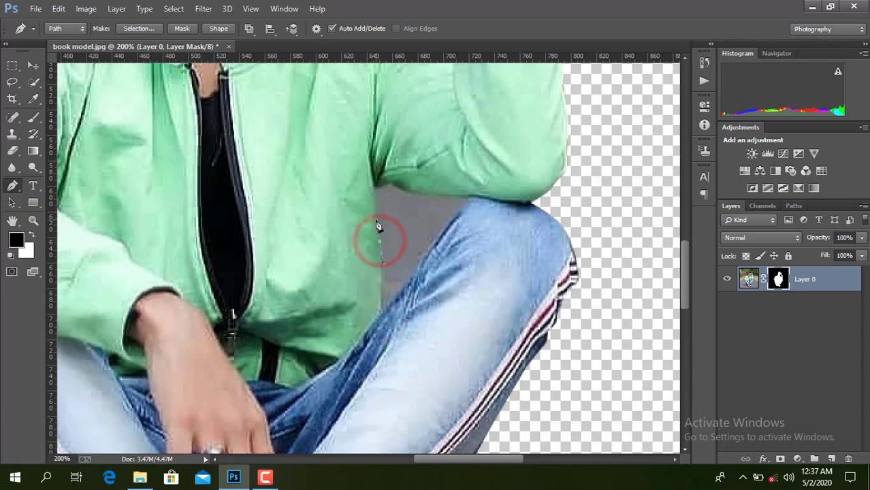
click(375, 200)
click(390, 187)
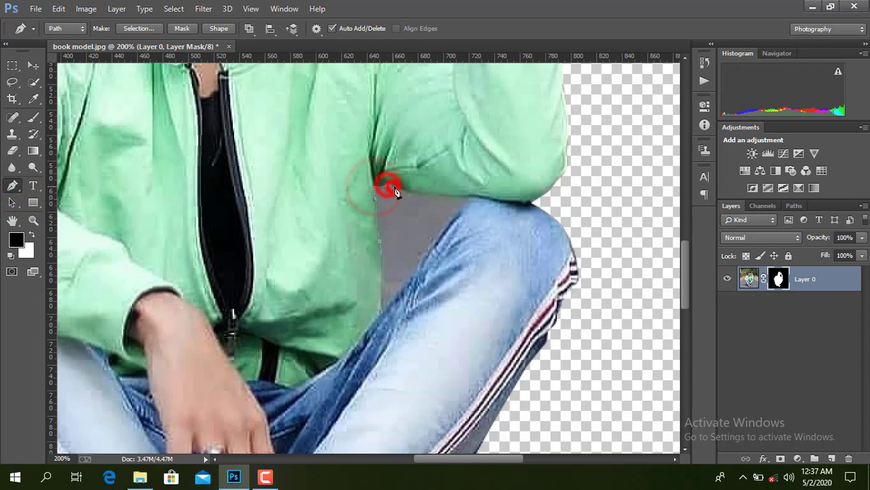
click(400, 189)
- Convert the path between jacket, elbow and thigh into a selection, accepting the dialog's settings
right_click(391, 321)
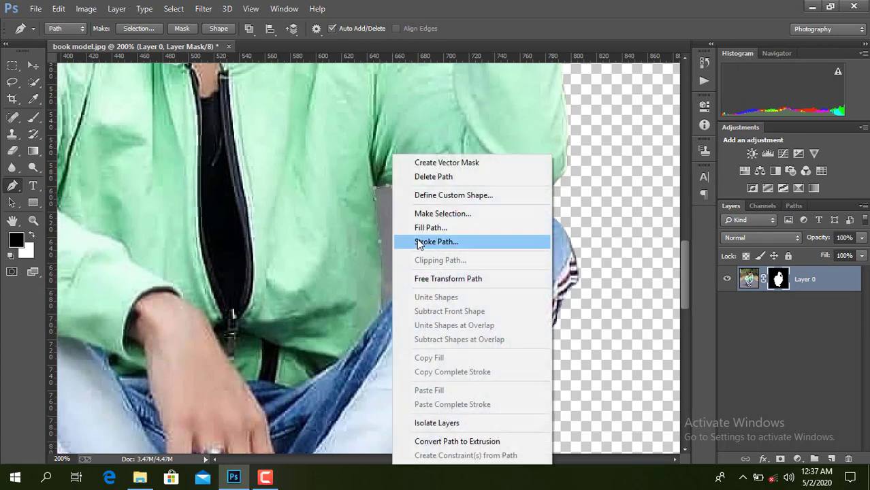
click(432, 215)
click(507, 134)
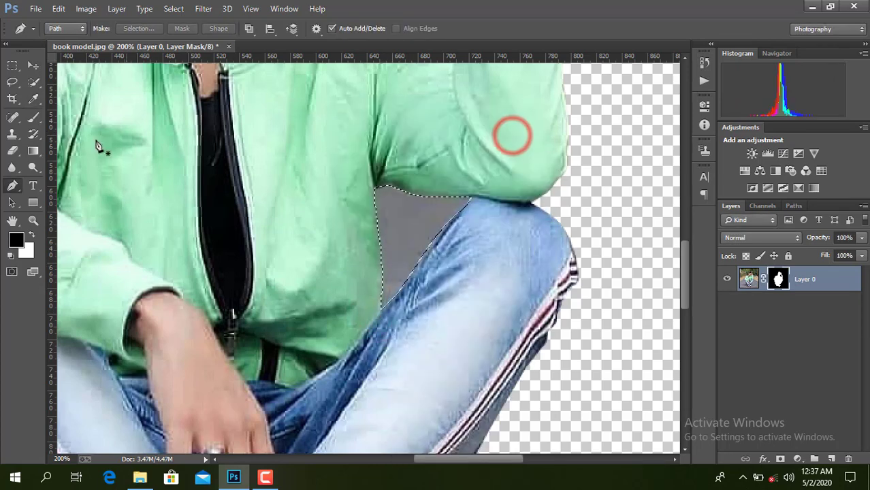
- Paint the selected gap under the elbow black on the layer mask with the Brush, and deselect
click(34, 118)
drag(461, 216, 320, 282)
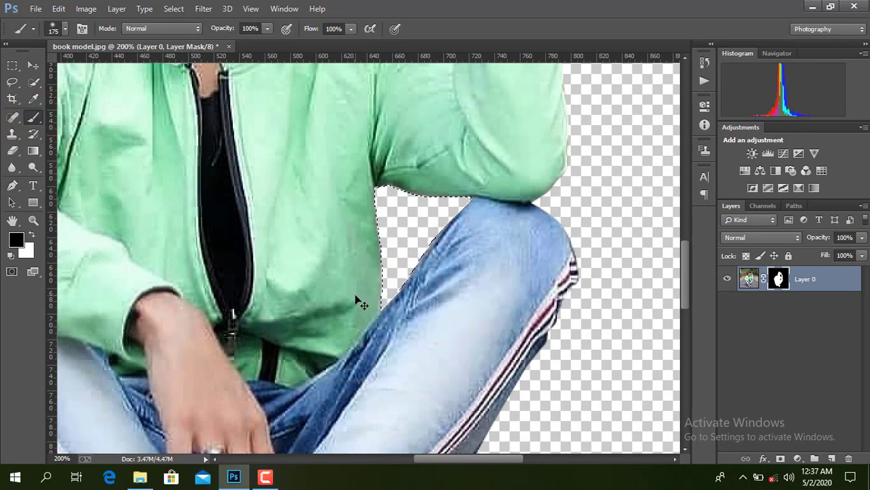
key(ctrl+d)
key(ctrl+minus)
key(ctrl+minus)
key(ctrl+minus)
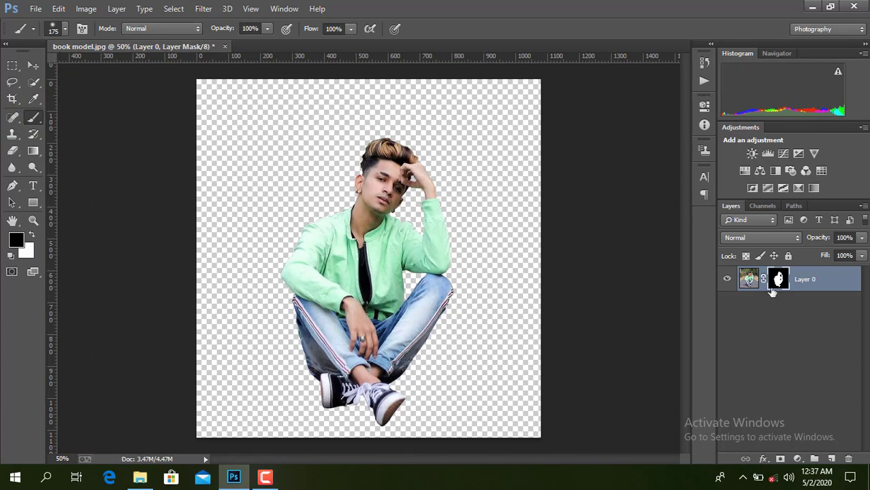
- Refine the layer mask's edges with a size 12 refine brush, Smart Radius enabled, a 1.7 px radius and slight smoothing
right_click(773, 291)
click(767, 392)
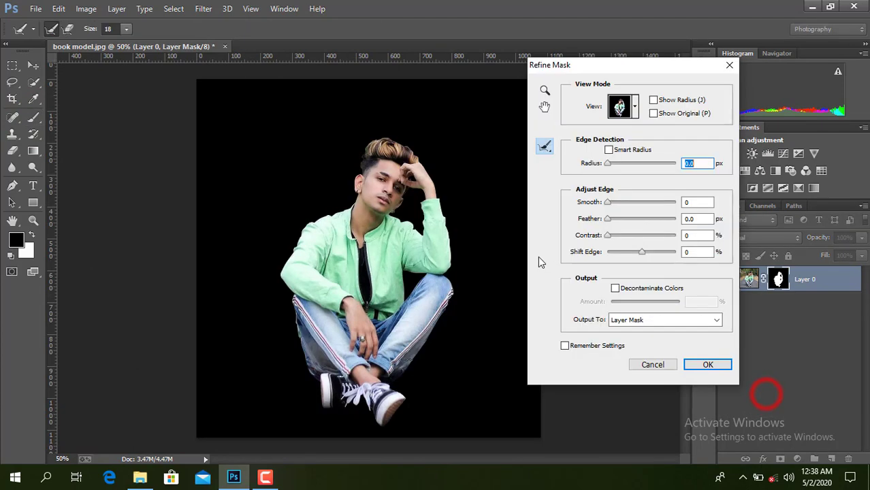
click(127, 28)
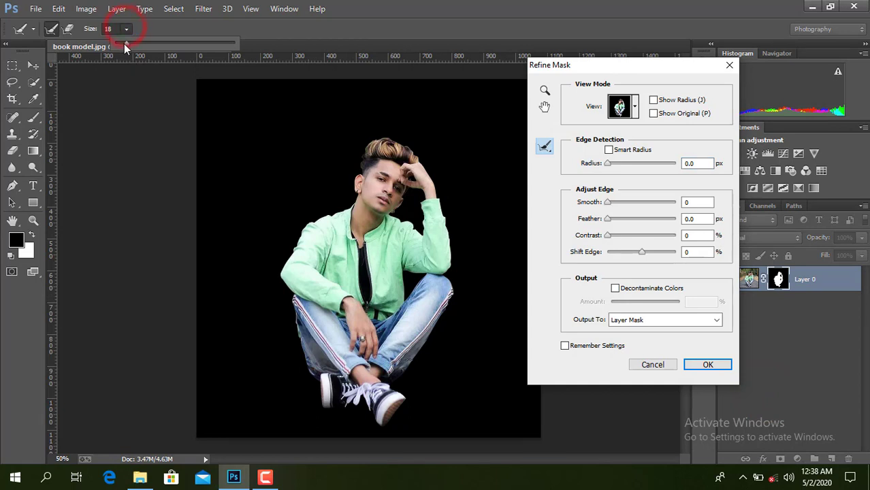
click(366, 156)
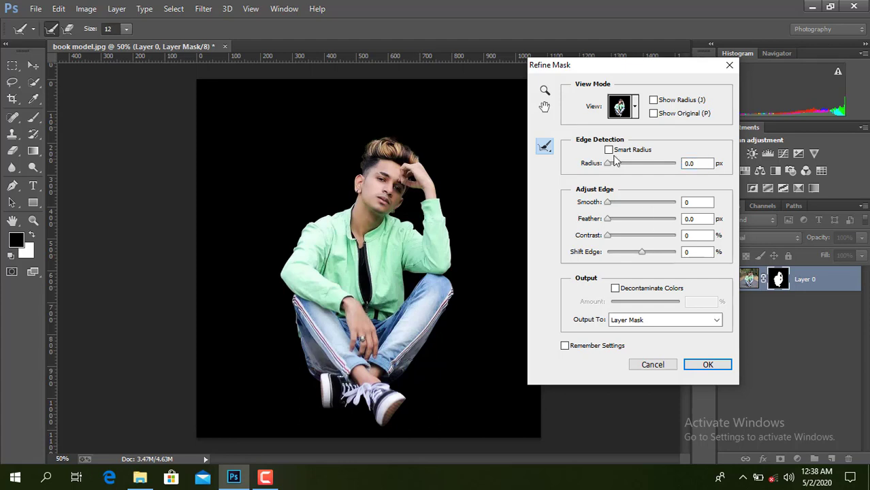
drag(610, 165, 615, 164)
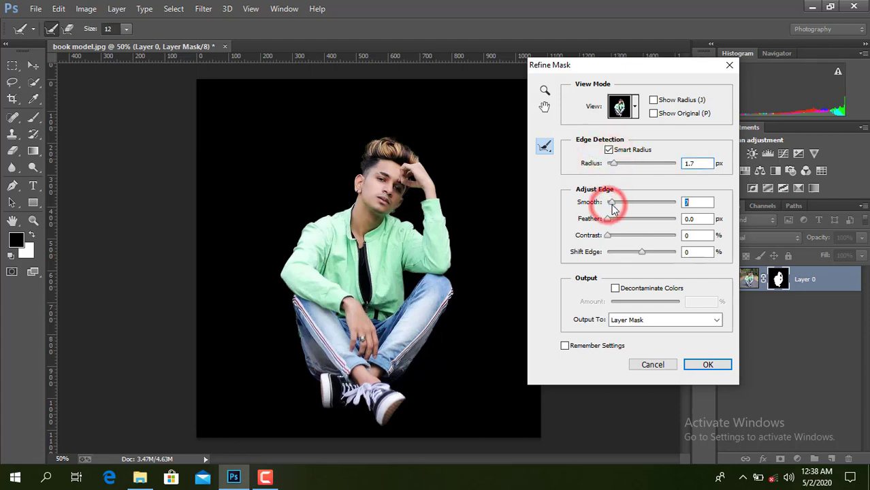
click(709, 365)
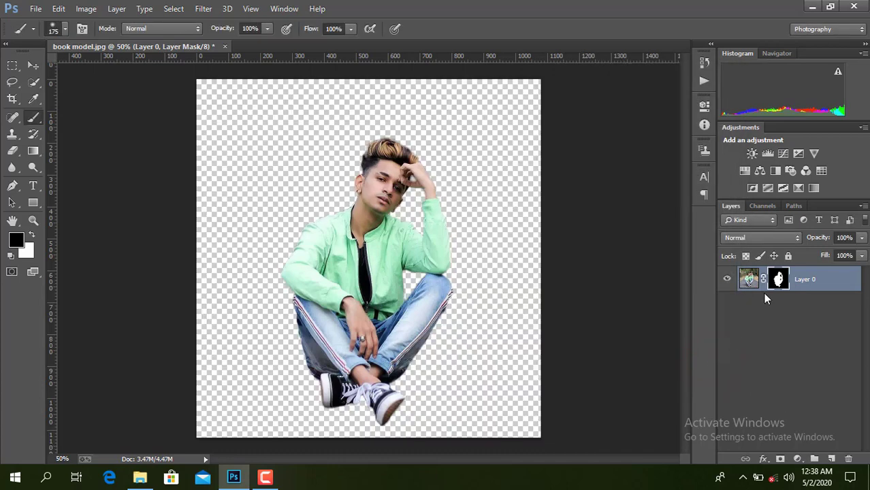
key(ctrl+minus)
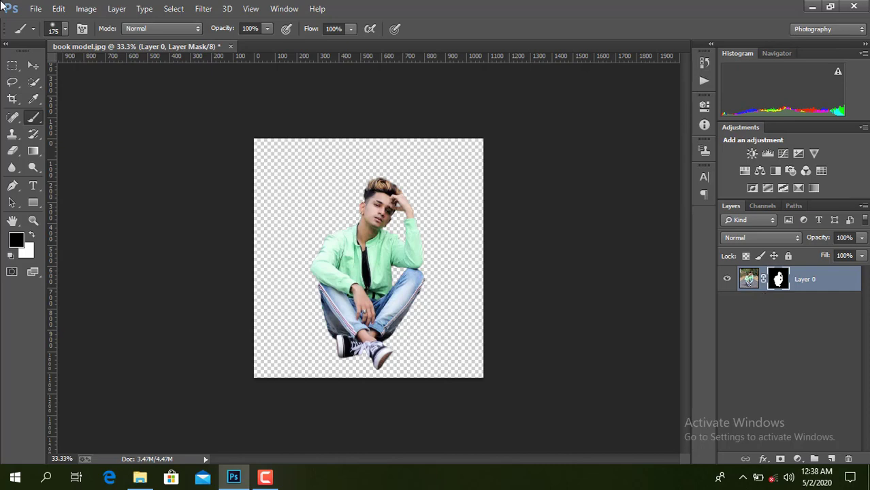
key(ctrl+plus)
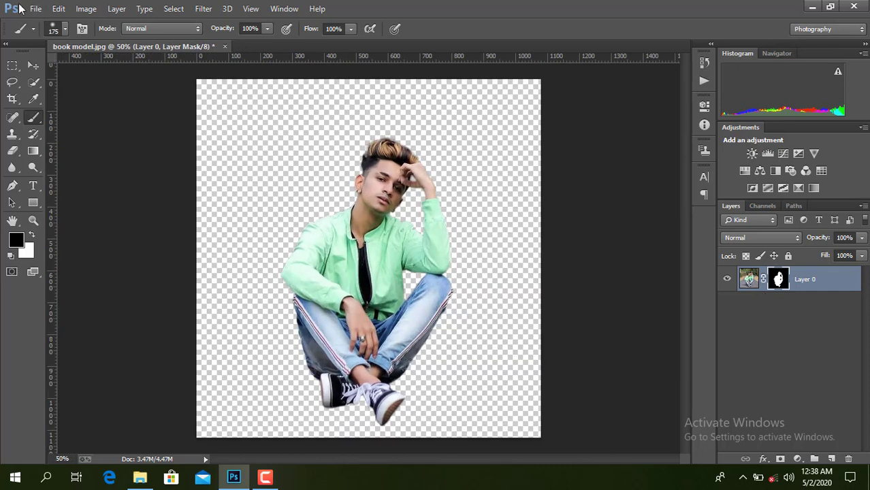
- Place the book bg image as a linked file and scale it to about 128.6% to span the canvas height
click(36, 9)
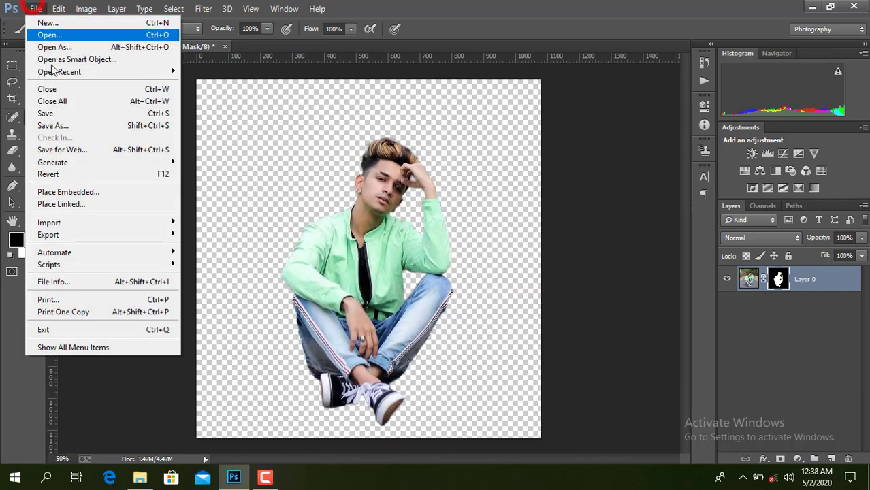
click(68, 202)
double_click(230, 204)
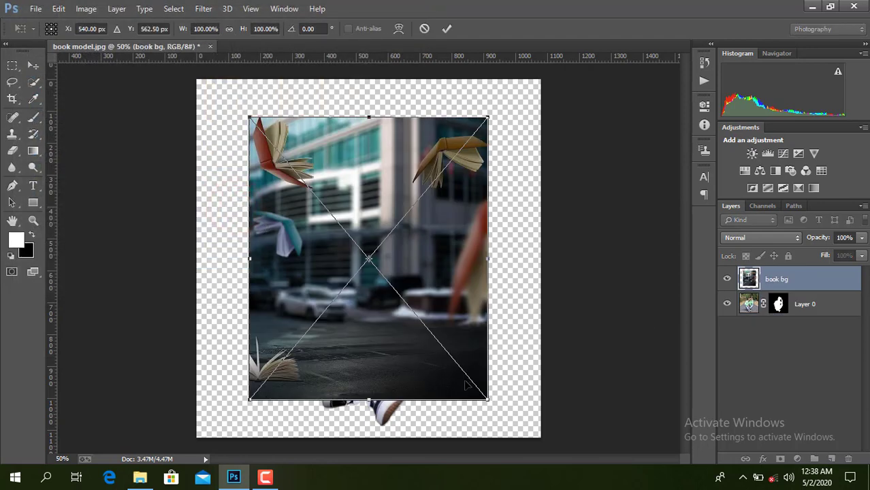
drag(491, 402, 523, 442)
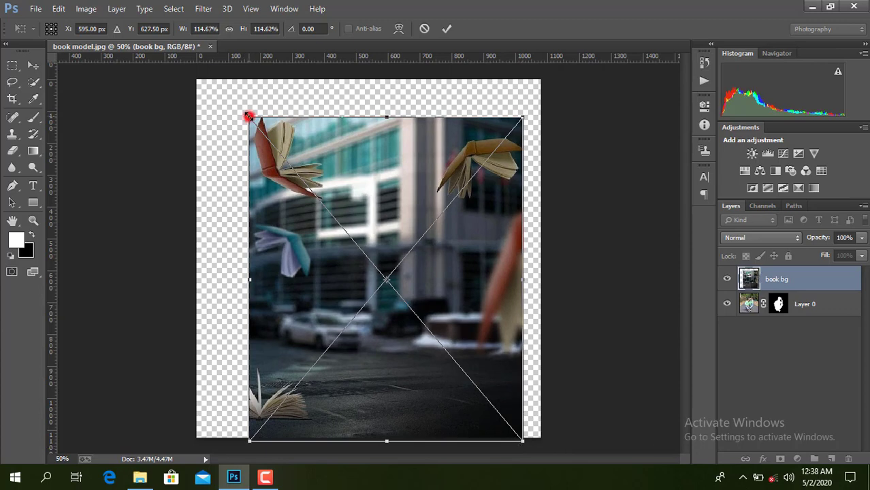
drag(249, 116, 208, 81)
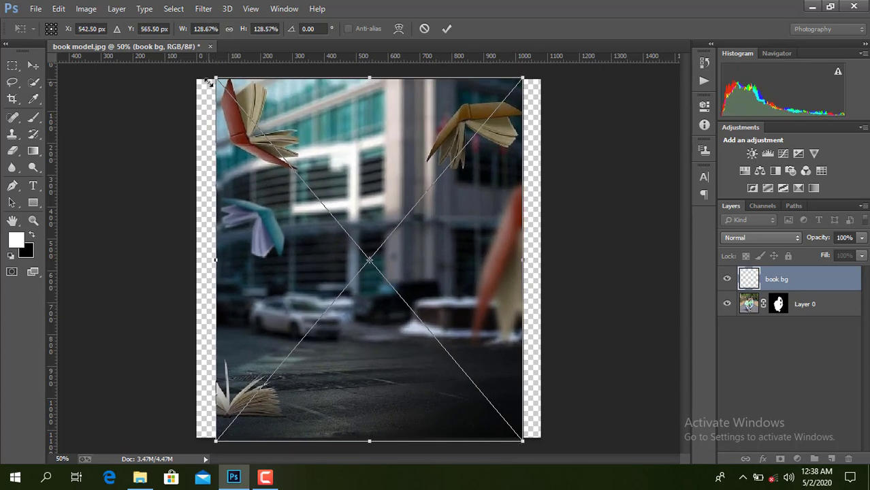
click(447, 30)
- Move the book bg layer below Layer 0 and rasterize it
drag(800, 293, 770, 318)
right_click(772, 305)
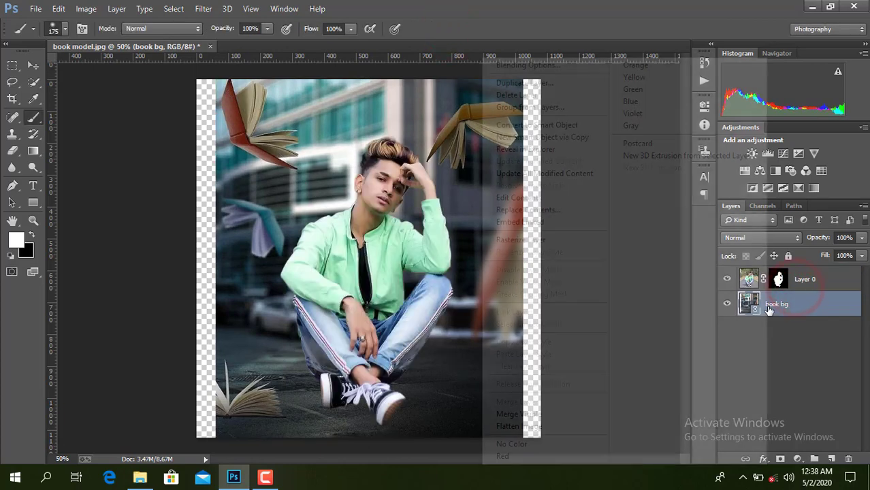
click(545, 241)
- Scale the model on Layer 0 down to about 68%, seated on the road near the canvas's lower centre
click(779, 279)
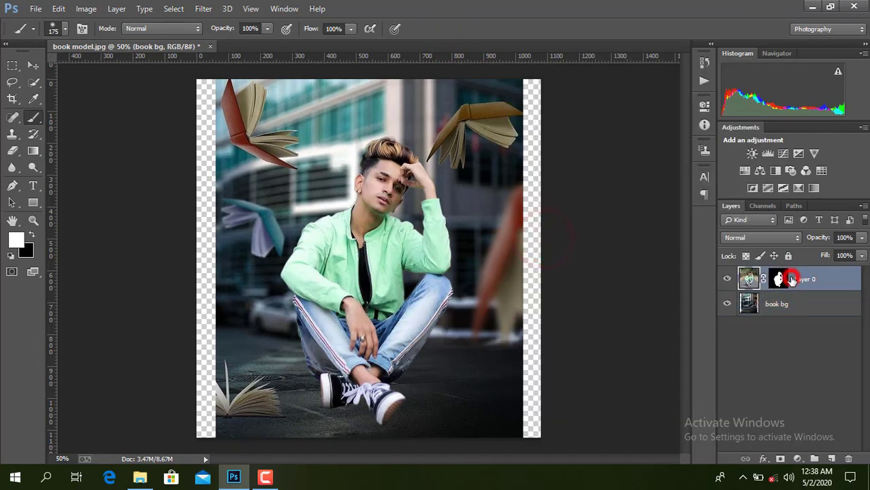
key(ctrl+t)
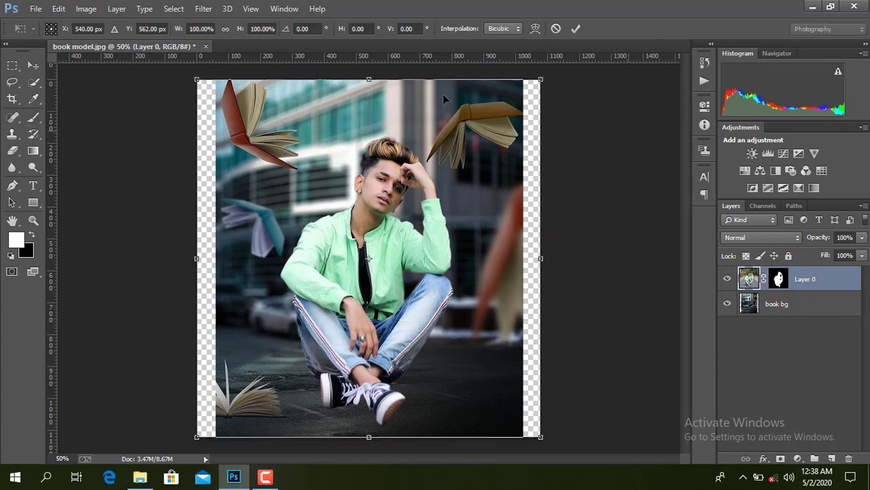
drag(196, 79, 275, 161)
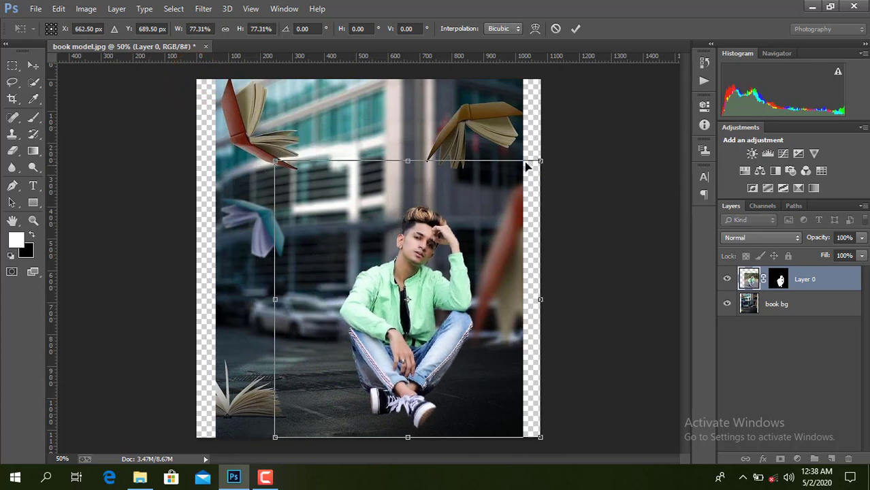
drag(540, 161, 480, 220)
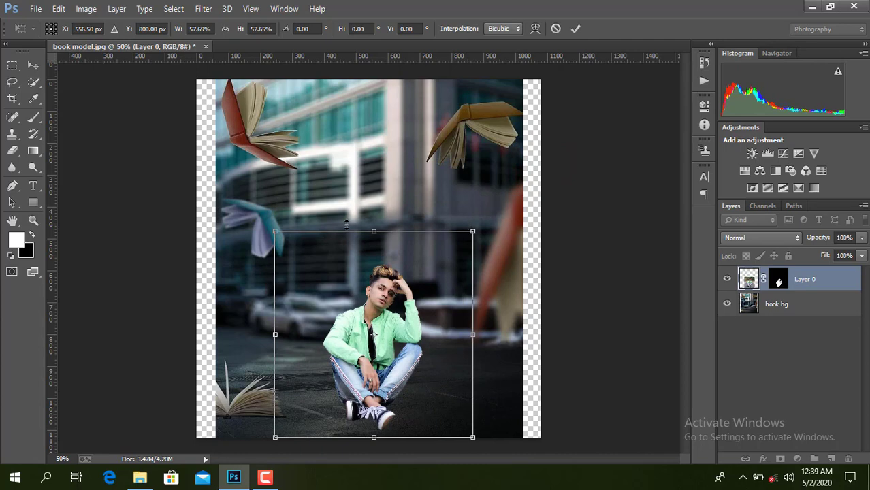
drag(275, 232, 260, 216)
drag(471, 217, 486, 203)
drag(259, 201, 254, 195)
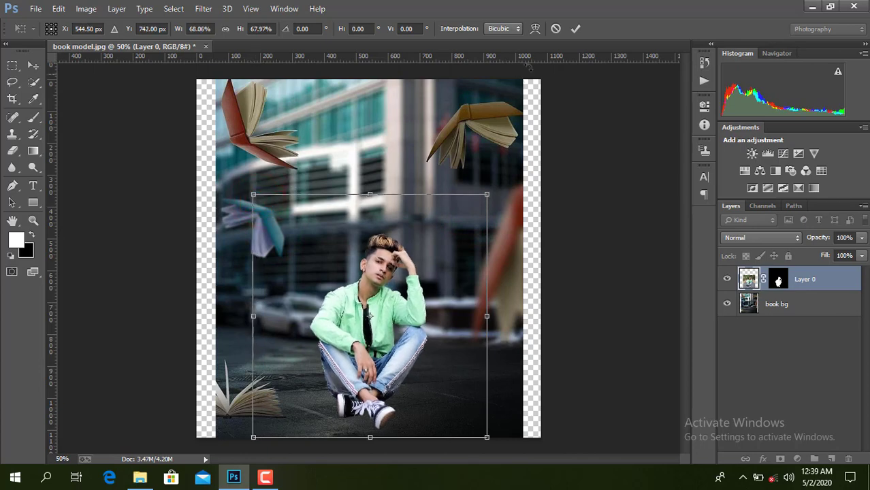
click(575, 30)
- Try to crop the canvas to the side edges of the book bg image, and undo that crop
click(783, 306)
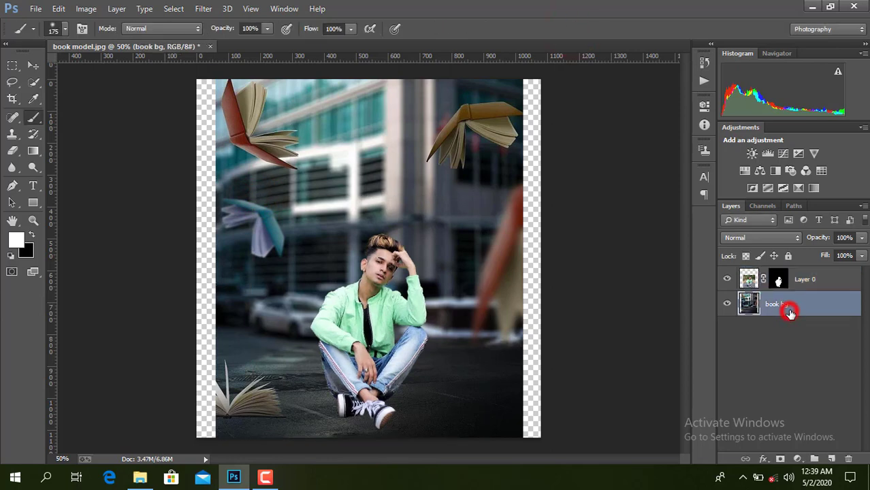
click(13, 99)
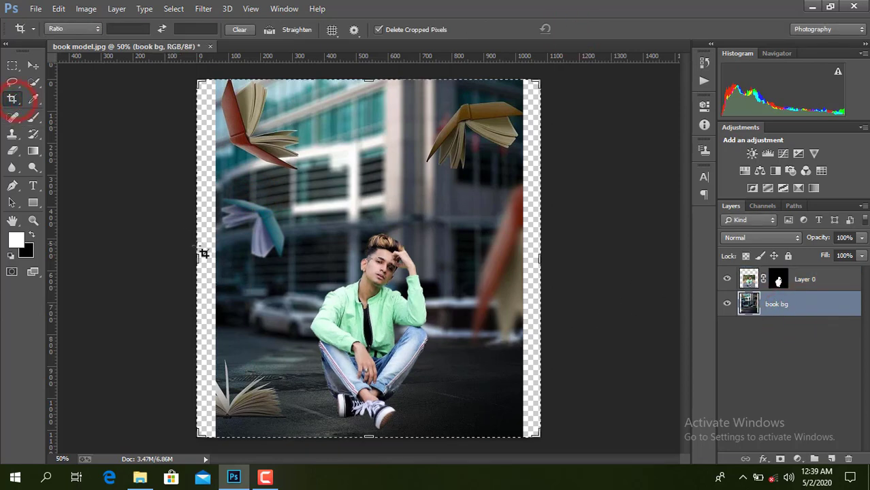
drag(196, 258, 207, 259)
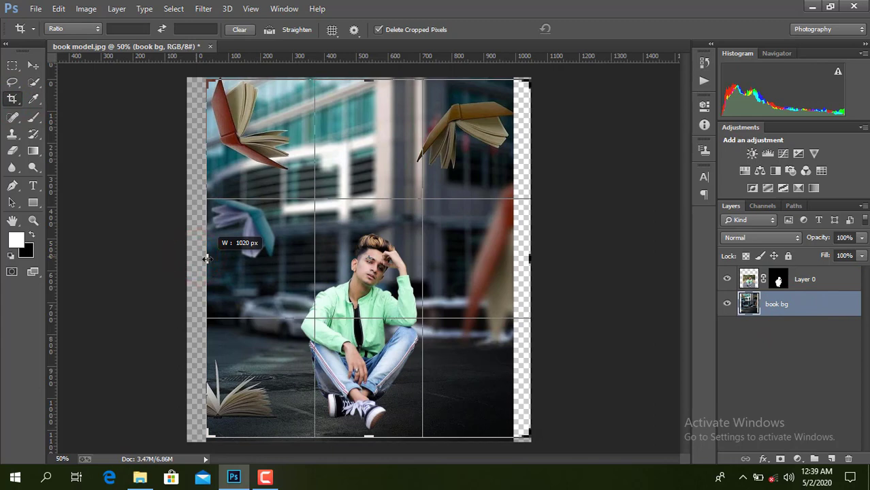
drag(528, 262, 518, 258)
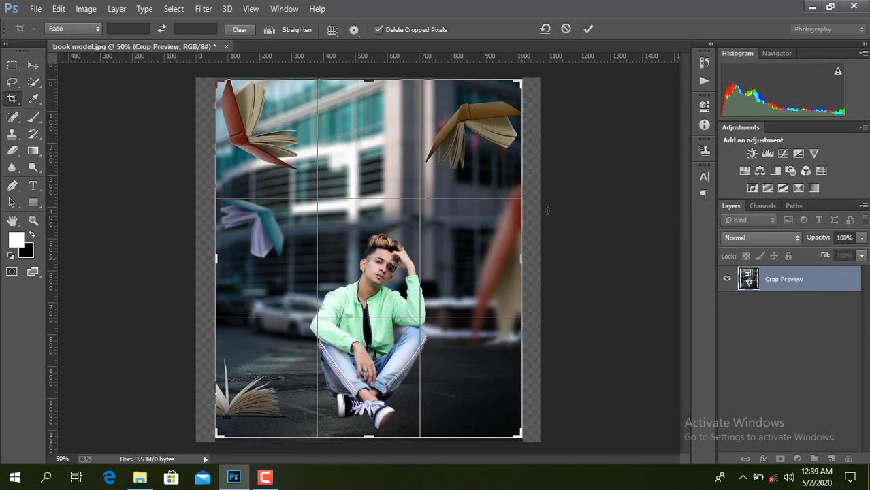
click(589, 30)
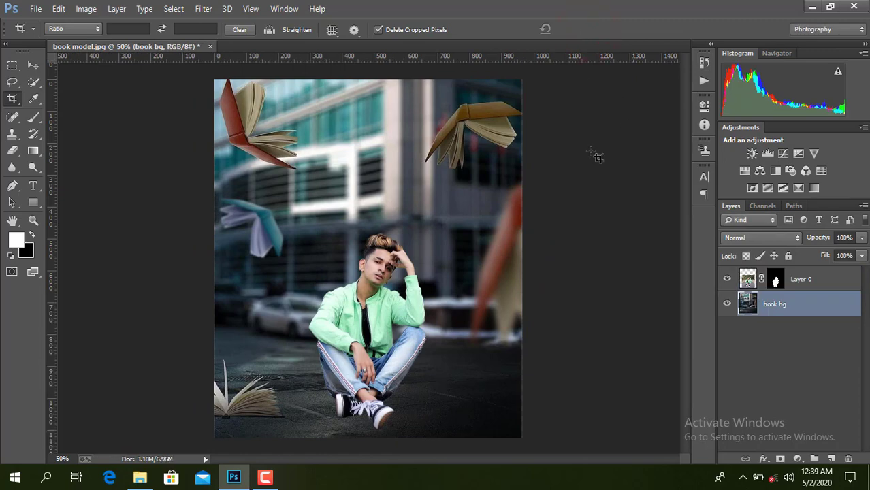
click(58, 8)
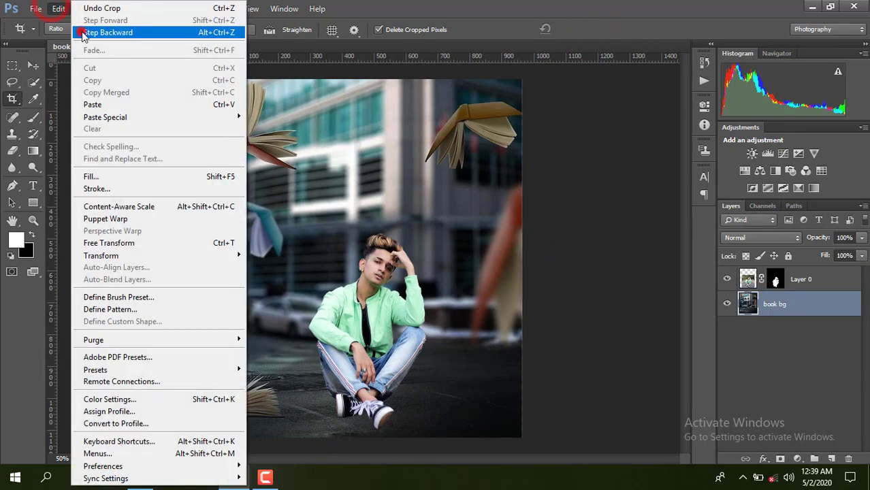
click(81, 31)
- Crop both sides of the canvas slightly inside the book bg image's edges, removing the transparent strips
click(13, 98)
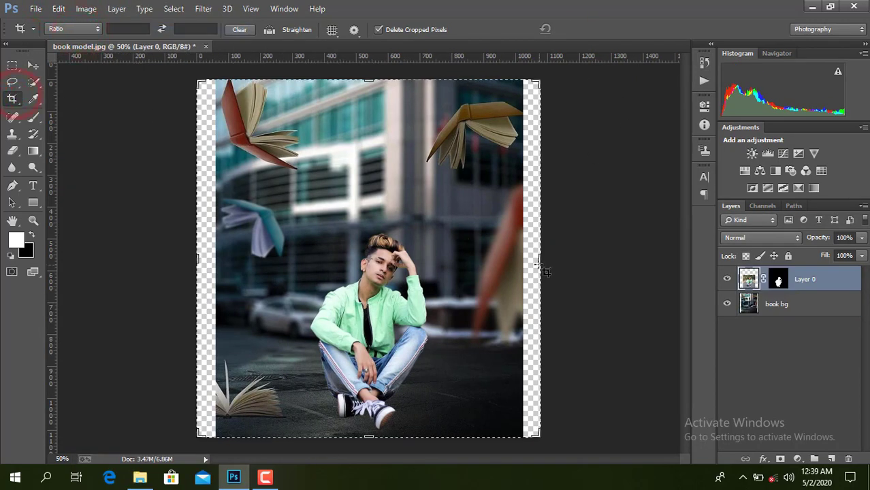
click(760, 303)
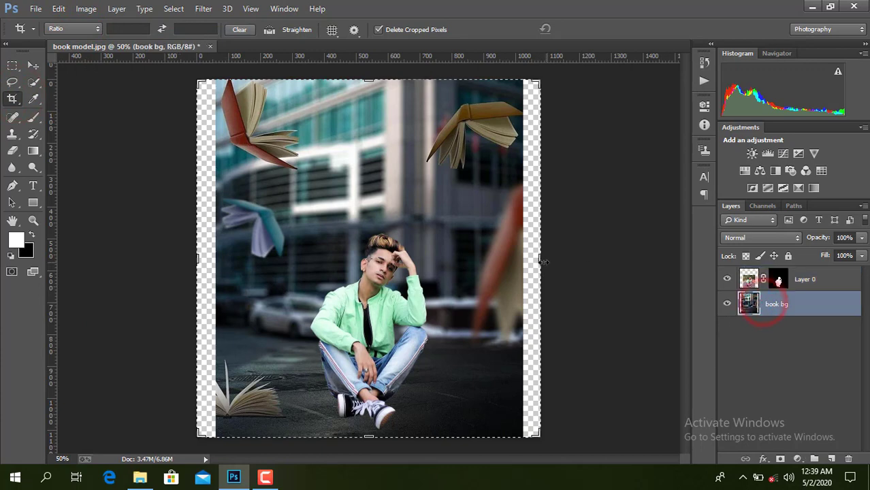
drag(540, 259, 528, 260)
mouse_move(210, 260)
mouse_down()
mouse_move(218, 254)
mouse_move(220, 262)
mouse_up()
key(Left)
key(Left)
key(Left)
key(Left)
key(Left)
key(Left)
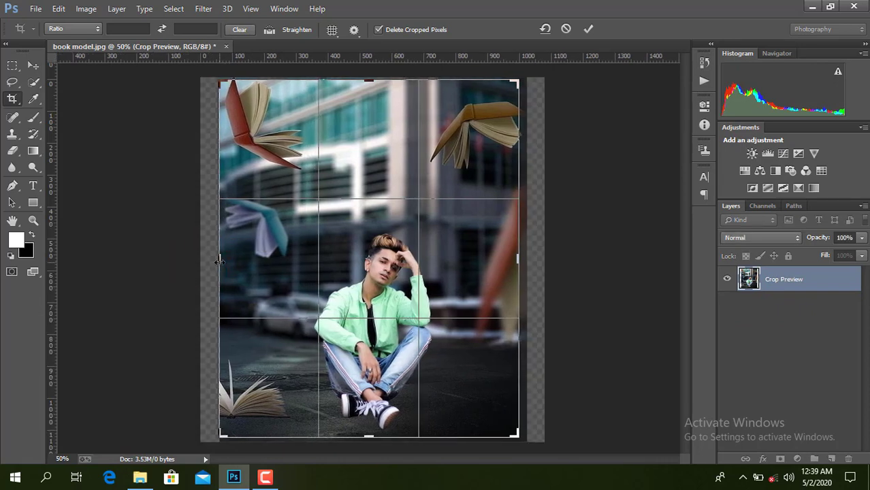
key(Left)
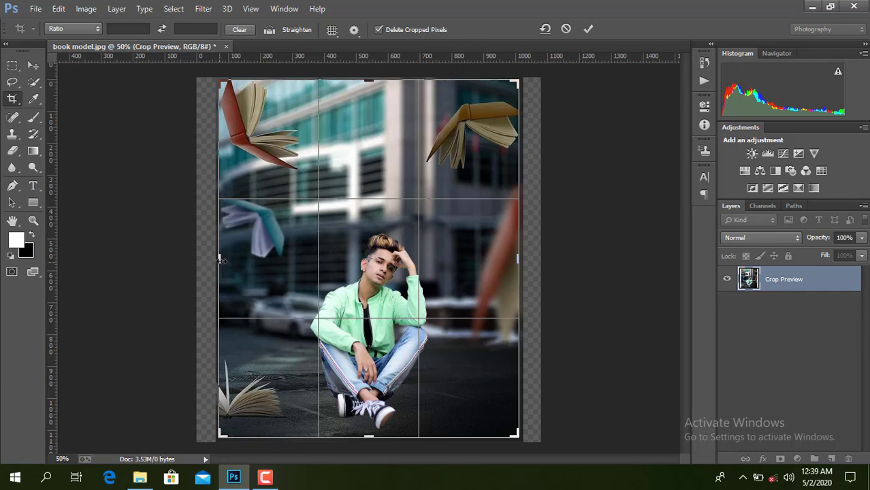
click(589, 29)
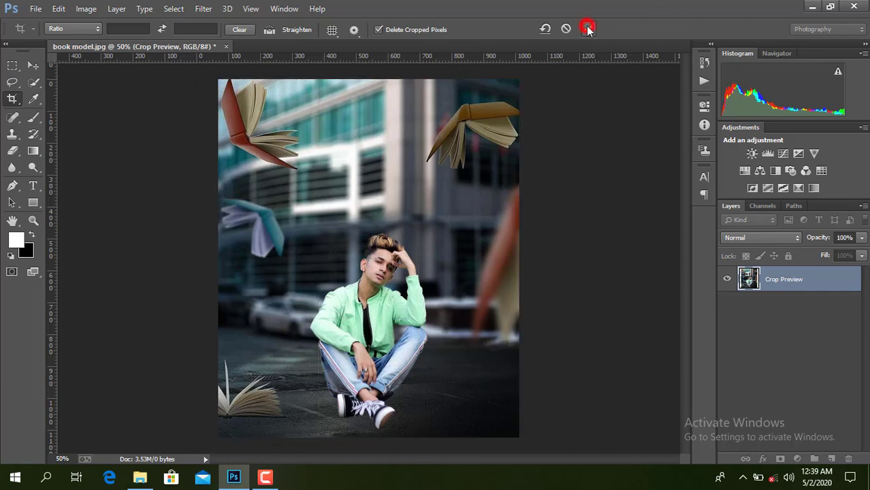
- Enlarge the masked model on Layer 0 slightly with Free Transform, extending it upward and to both sides
click(777, 282)
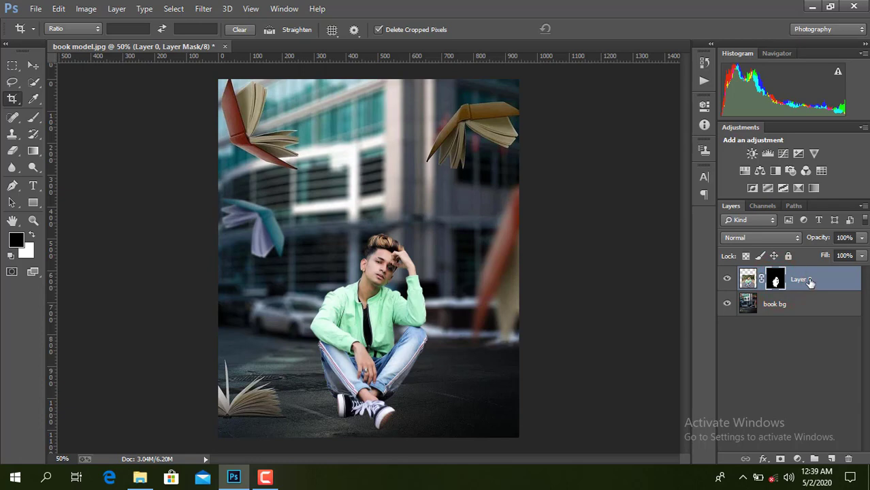
key(ctrl+t)
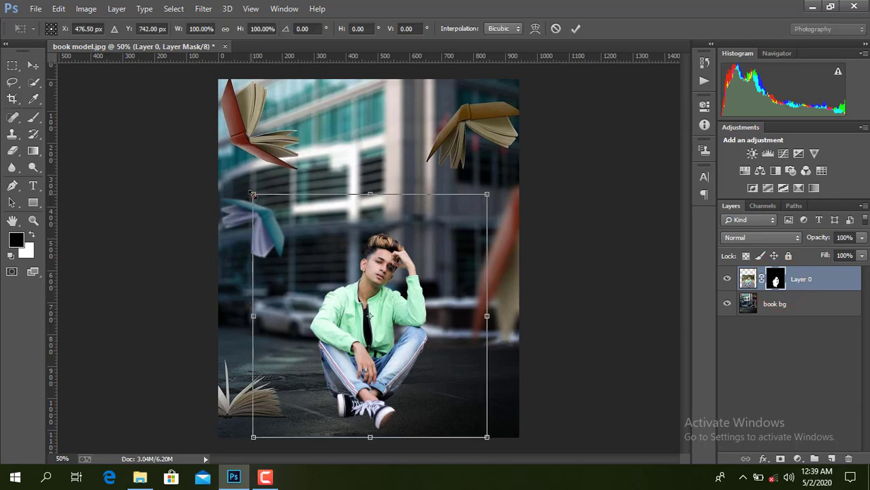
drag(252, 194, 245, 187)
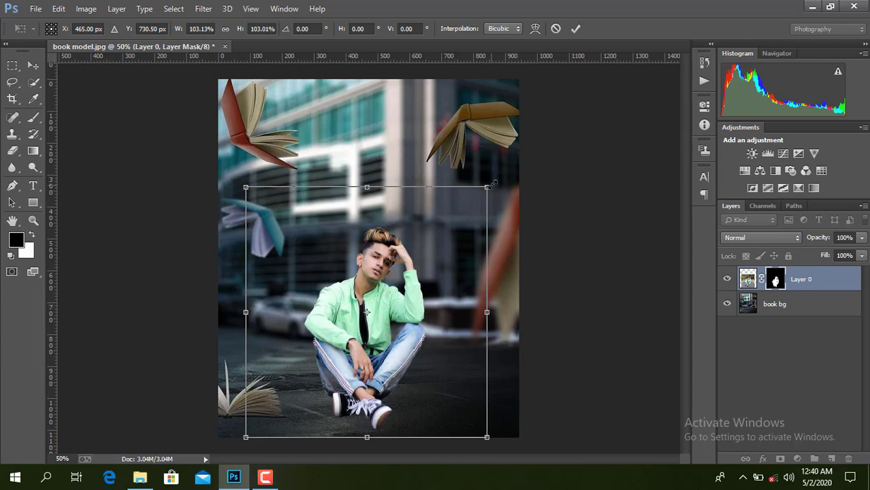
drag(487, 186, 491, 184)
click(575, 28)
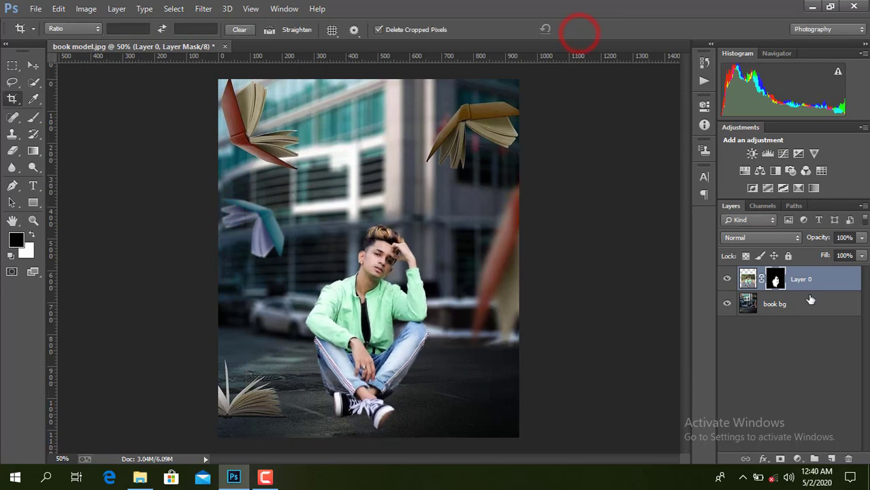
- Duplicate Layer 0 and apply the layer mask on the copy
drag(812, 280, 833, 460)
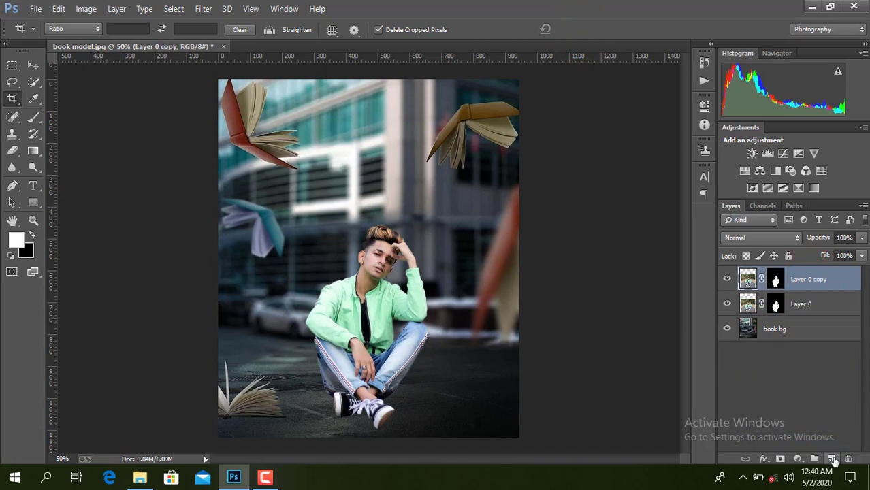
click(777, 282)
right_click(777, 281)
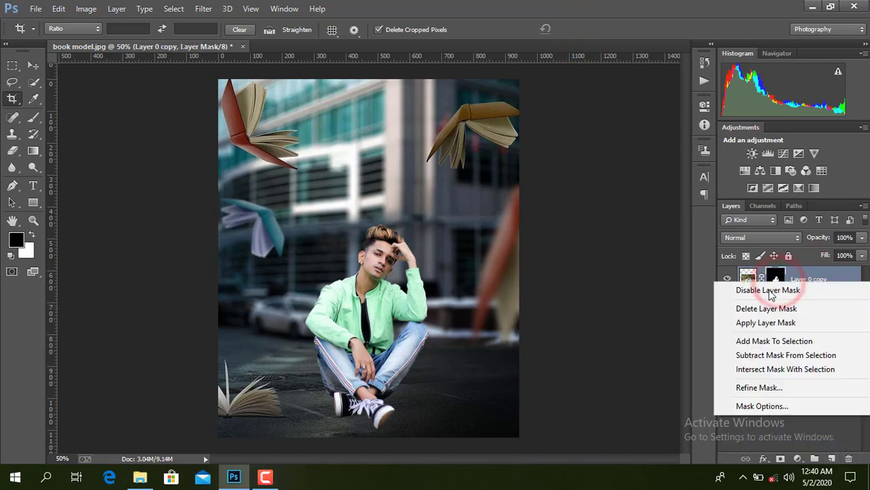
click(762, 323)
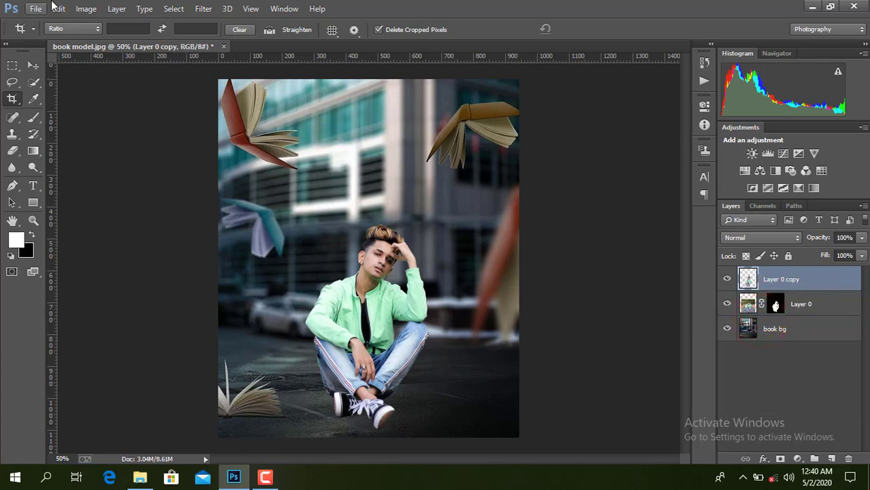
- Undo the mask application on Layer 0 copy and delete that layer's mask instead
click(57, 8)
click(115, 32)
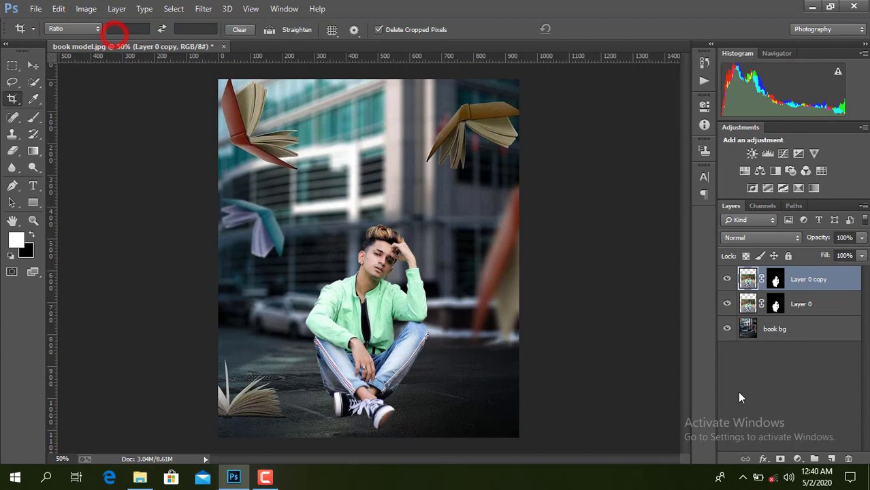
click(777, 282)
right_click(776, 282)
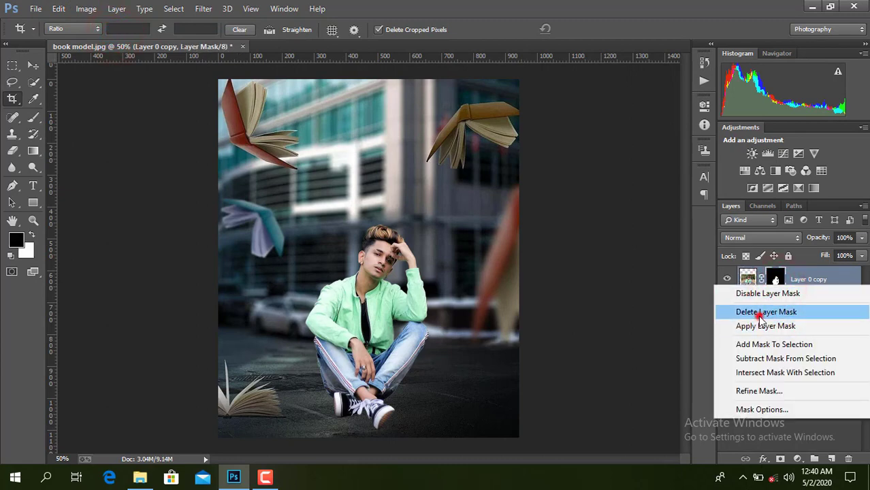
click(761, 313)
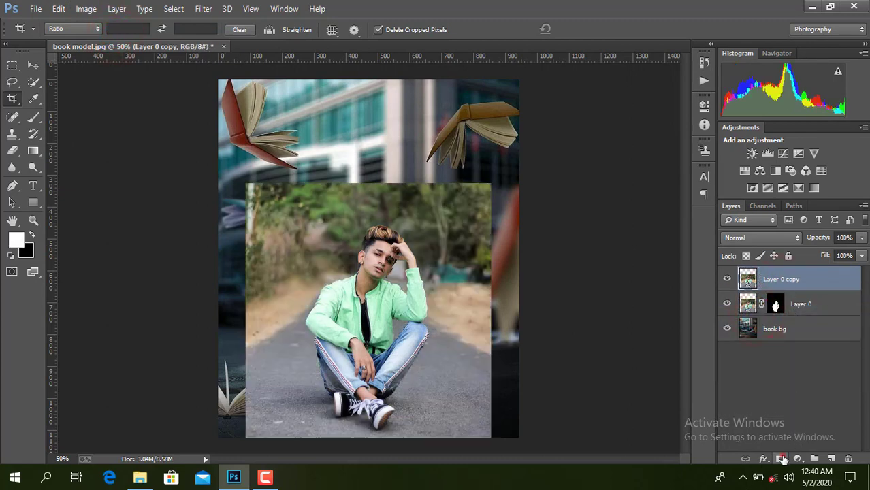
- Add a new layer mask to Layer 0 copy and set its blend mode to Multiply
click(781, 459)
click(749, 239)
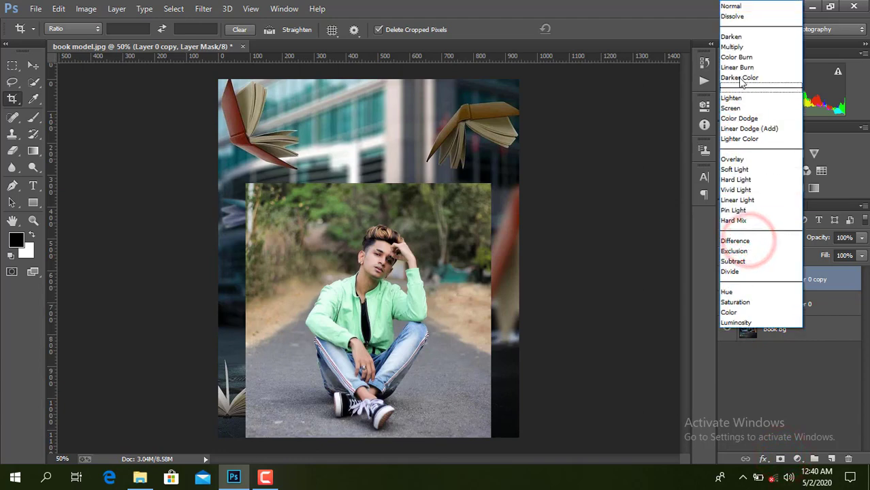
click(739, 49)
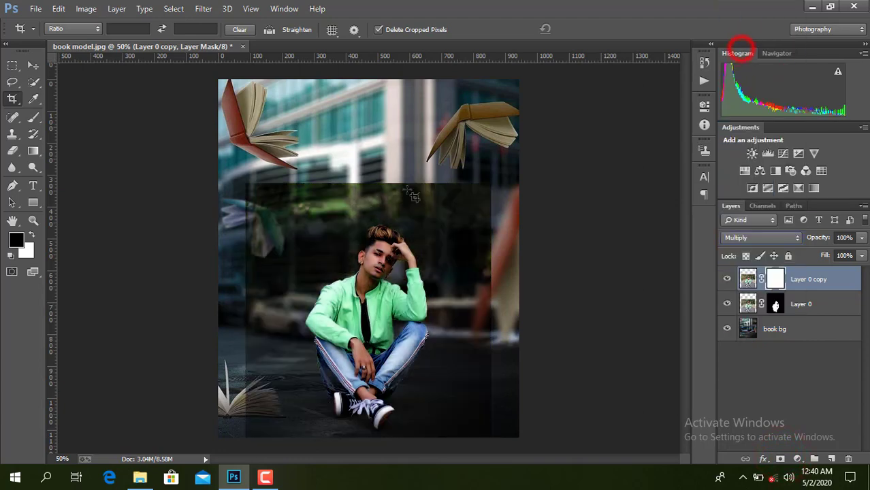
- Brush black at size 175 on Layer 0 copy's mask over the surroundings and model, and paint white on the ground near his shoes
click(34, 119)
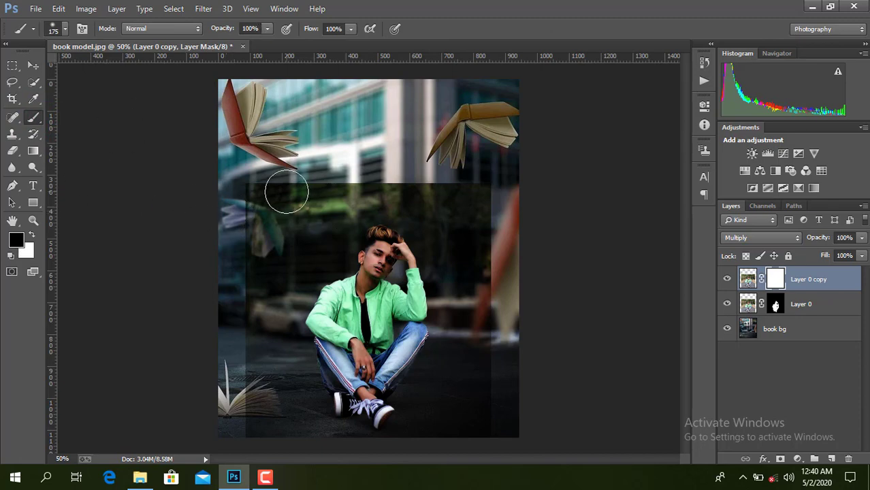
key(ctrl+plus)
scroll(286, 190, down, 3)
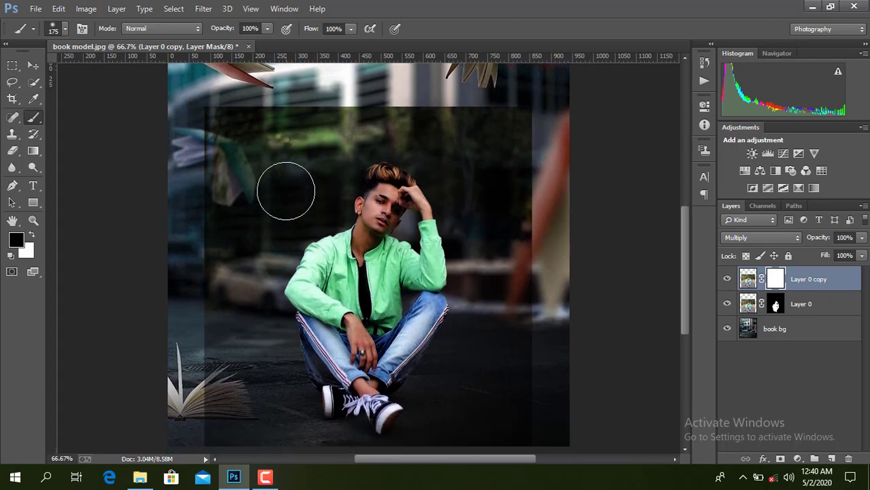
scroll(197, 109, down, 1)
click(182, 93)
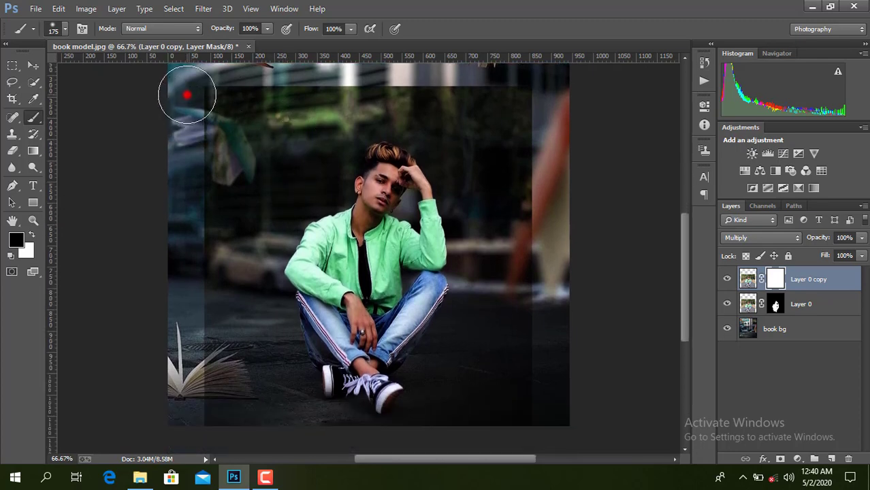
mouse_move(329, 90)
mouse_down()
mouse_move(556, 95)
mouse_move(221, 105)
mouse_move(137, 117)
mouse_move(325, 128)
mouse_move(476, 121)
mouse_move(198, 128)
mouse_move(518, 167)
mouse_move(570, 160)
mouse_move(460, 125)
mouse_move(527, 124)
mouse_move(159, 158)
mouse_move(267, 169)
mouse_move(558, 163)
mouse_move(483, 174)
mouse_move(122, 179)
mouse_move(371, 197)
mouse_move(588, 197)
mouse_move(199, 206)
mouse_move(261, 228)
mouse_move(575, 244)
mouse_move(152, 231)
mouse_move(369, 255)
mouse_move(581, 250)
mouse_move(180, 241)
mouse_move(224, 258)
mouse_move(431, 279)
mouse_move(170, 274)
mouse_move(267, 287)
mouse_move(360, 283)
mouse_move(275, 285)
mouse_move(335, 304)
mouse_move(552, 296)
mouse_move(408, 299)
mouse_move(581, 335)
mouse_move(458, 307)
mouse_move(152, 313)
mouse_move(291, 322)
mouse_move(220, 325)
mouse_move(193, 349)
mouse_move(162, 438)
mouse_move(190, 399)
mouse_move(220, 289)
mouse_move(184, 374)
mouse_move(230, 318)
mouse_move(217, 355)
mouse_move(179, 397)
mouse_move(224, 325)
mouse_move(312, 292)
mouse_move(482, 301)
mouse_move(273, 287)
mouse_up()
mouse_move(264, 285)
mouse_down()
mouse_move(327, 322)
mouse_move(257, 327)
mouse_move(417, 332)
mouse_move(538, 354)
mouse_move(565, 425)
mouse_move(553, 422)
mouse_move(509, 328)
mouse_move(285, 272)
mouse_move(491, 350)
mouse_move(467, 340)
mouse_move(119, 351)
mouse_move(279, 343)
mouse_up()
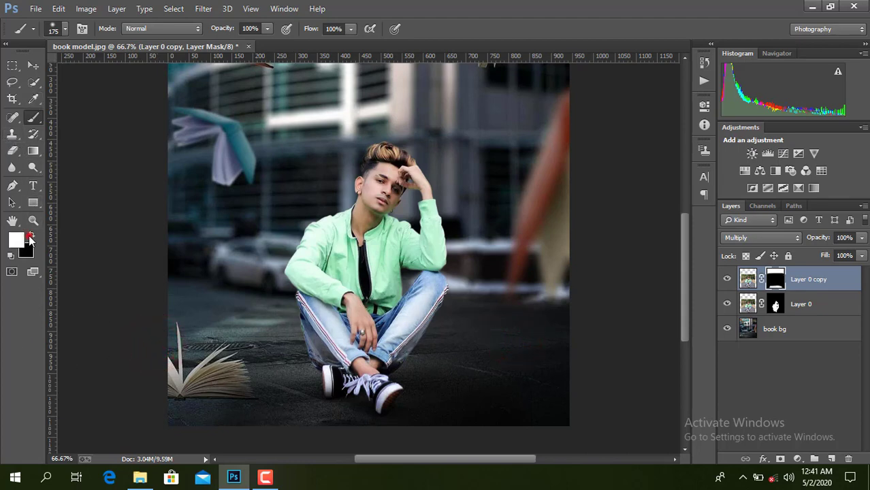
mouse_move(297, 398)
mouse_down()
mouse_move(336, 386)
mouse_move(331, 379)
mouse_move(369, 402)
mouse_move(340, 408)
mouse_up()
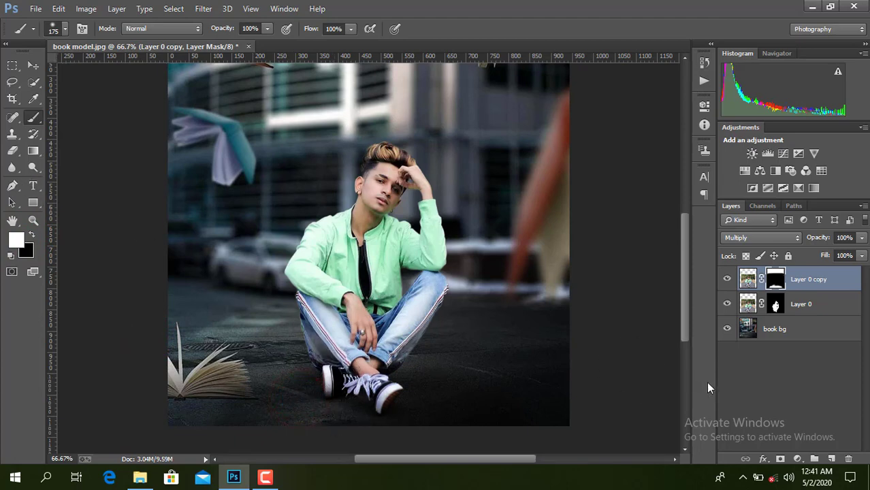
- Apply the layer mask on Layer 0 and duplicate the resulting cutout layer
click(775, 307)
right_click(775, 307)
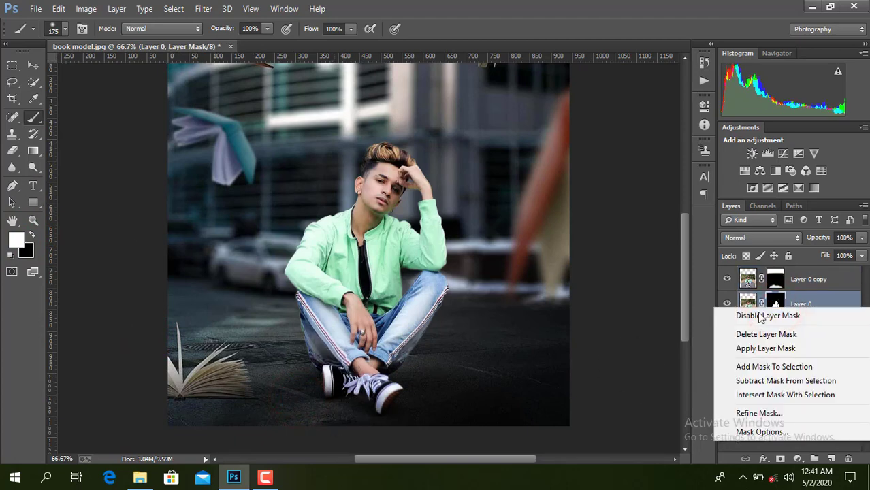
click(751, 350)
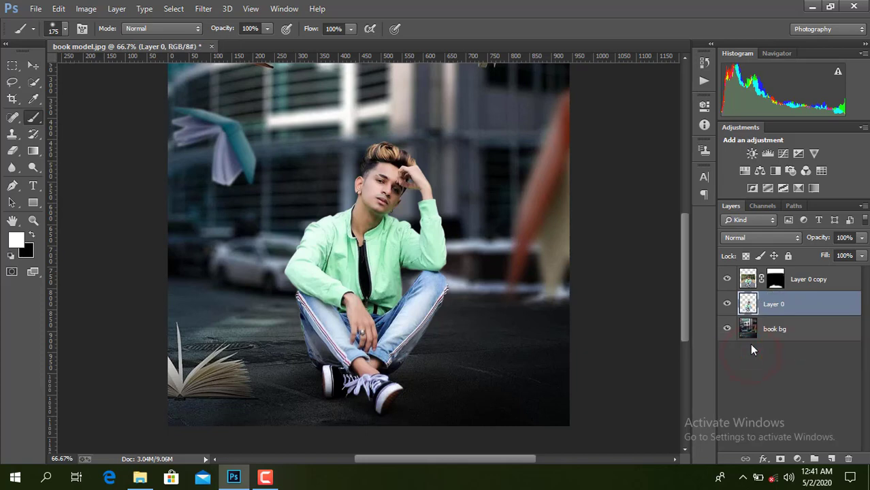
key(ctrl+minus)
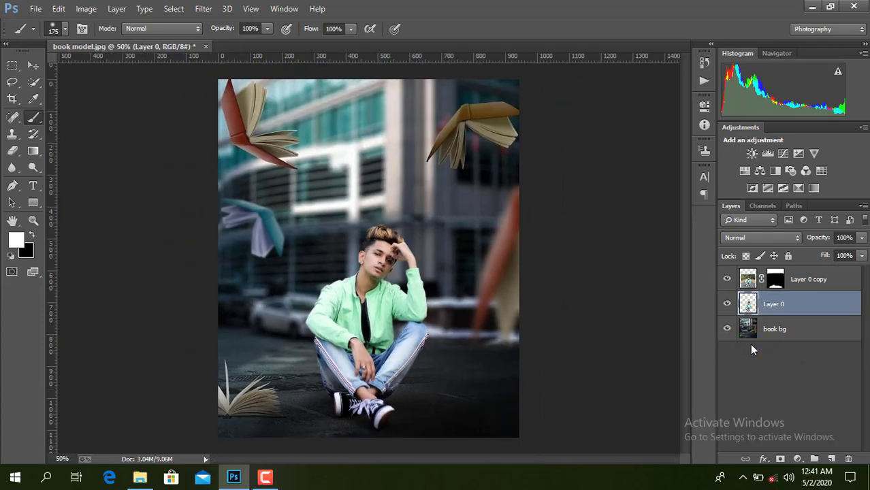
click(815, 304)
drag(793, 307, 829, 459)
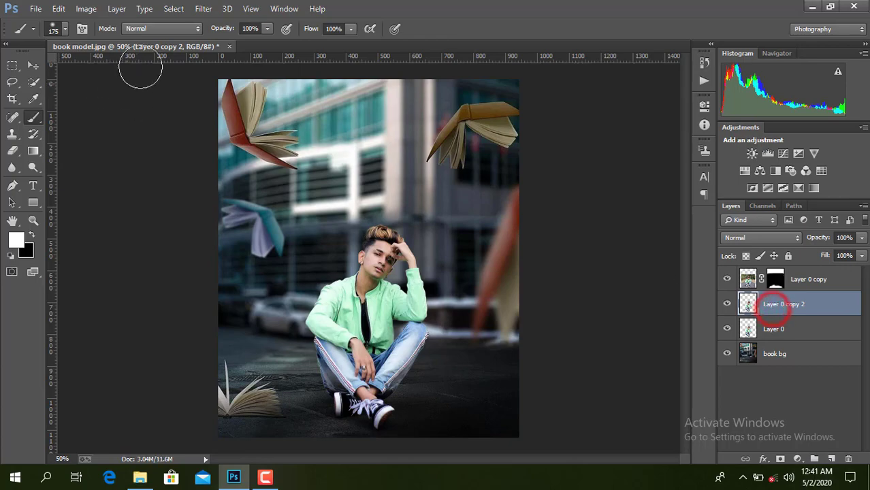
- In the Camera Raw Filter on Layer 0 copy 2, set Vibrance +58, Clarity +37, Blacks +36, Whites -33, Shadows +48 and Highlights +8
click(204, 8)
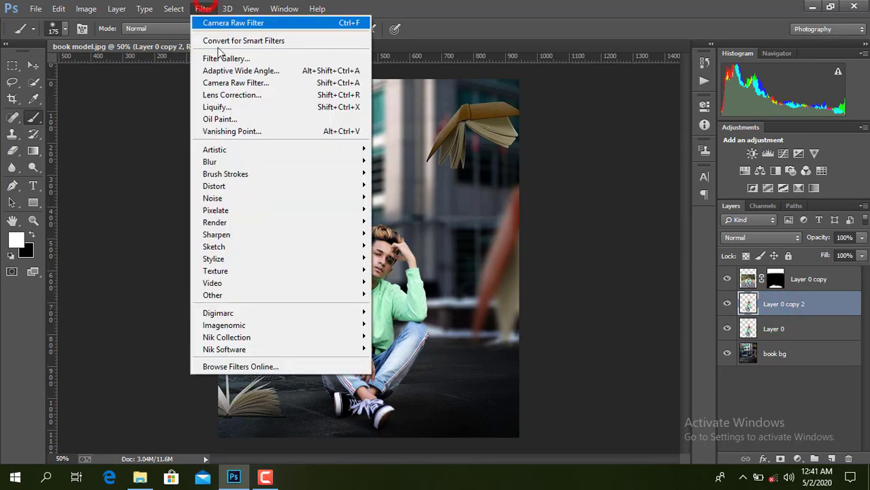
click(233, 82)
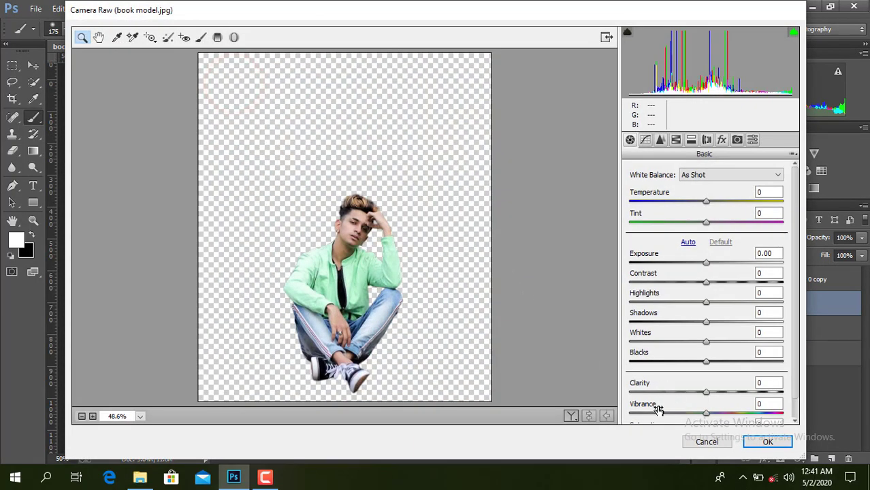
drag(709, 414, 751, 413)
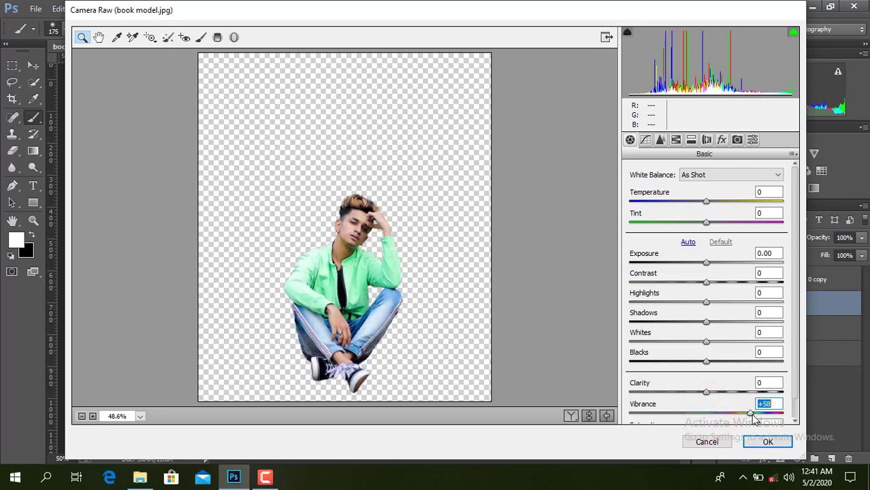
drag(709, 391, 735, 392)
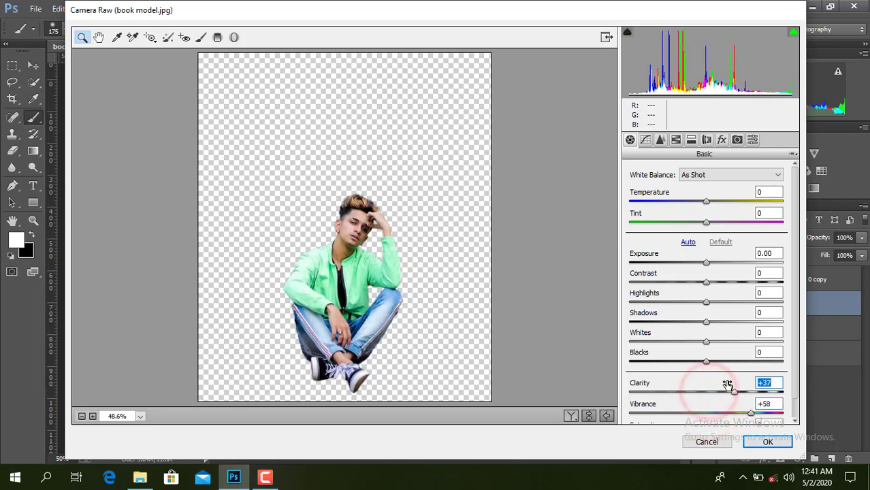
drag(707, 363, 746, 326)
click(708, 323)
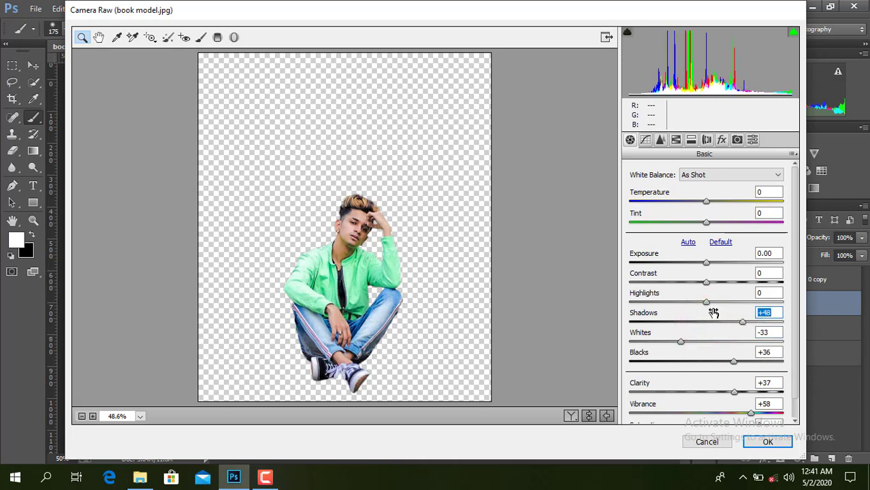
drag(707, 303, 715, 307)
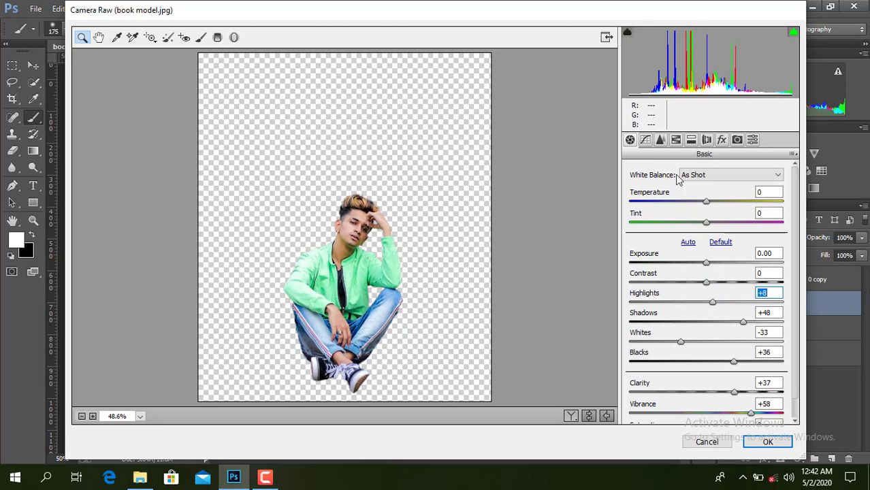
- Set Luminance noise reduction to 92 and shift the hues to Aquas +67, Blues +1 and Greens -9
click(660, 140)
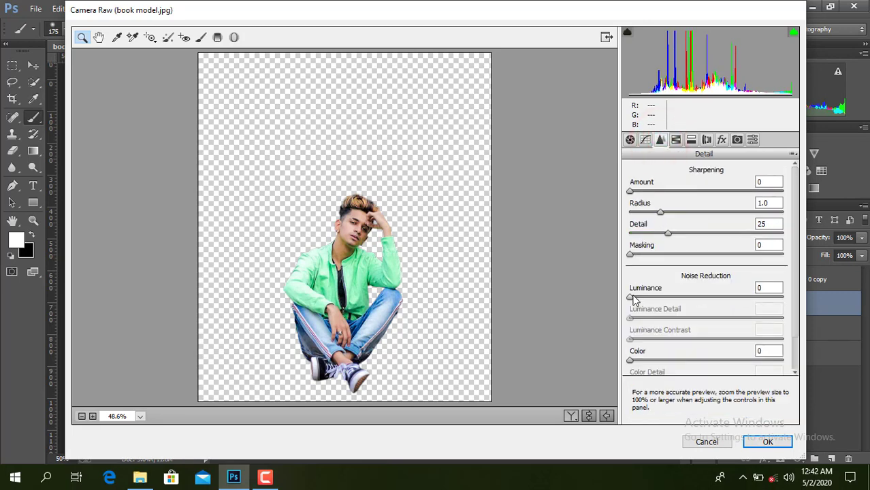
drag(630, 298, 752, 298)
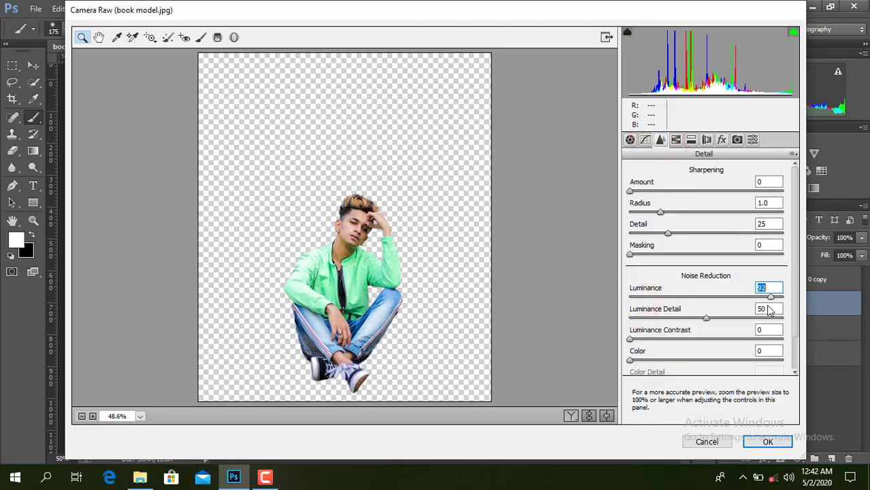
click(676, 140)
click(634, 189)
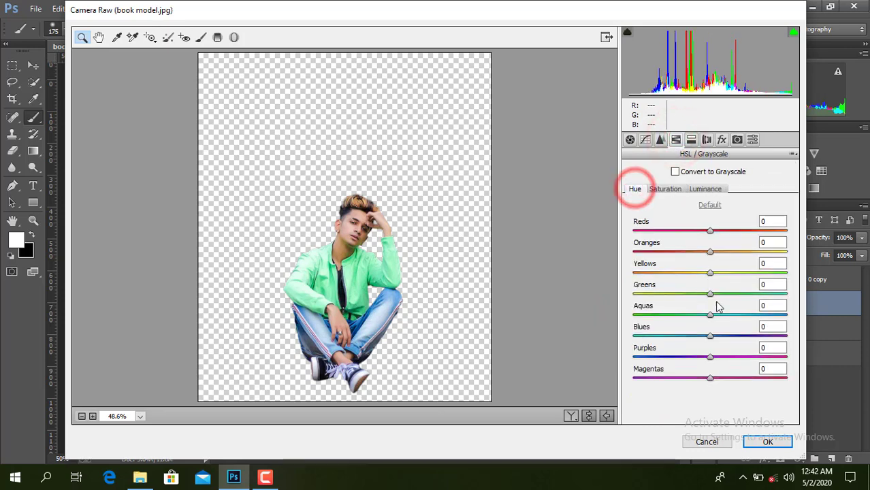
drag(726, 315, 763, 317)
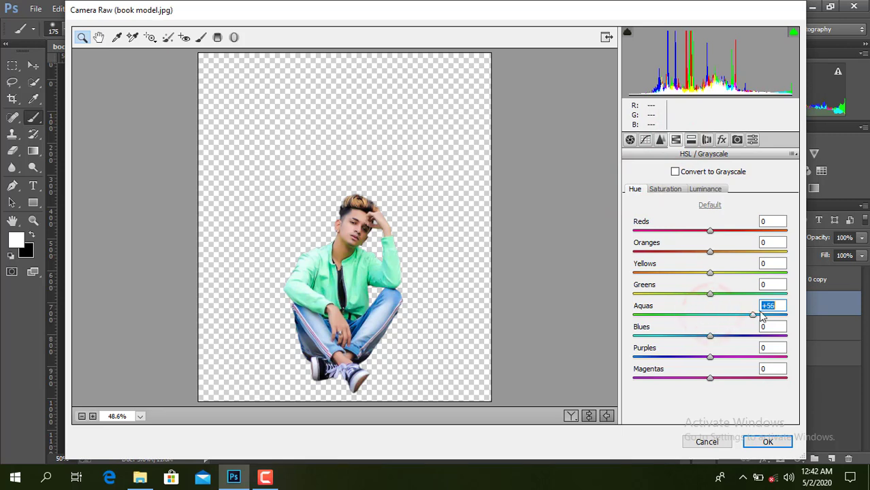
click(710, 337)
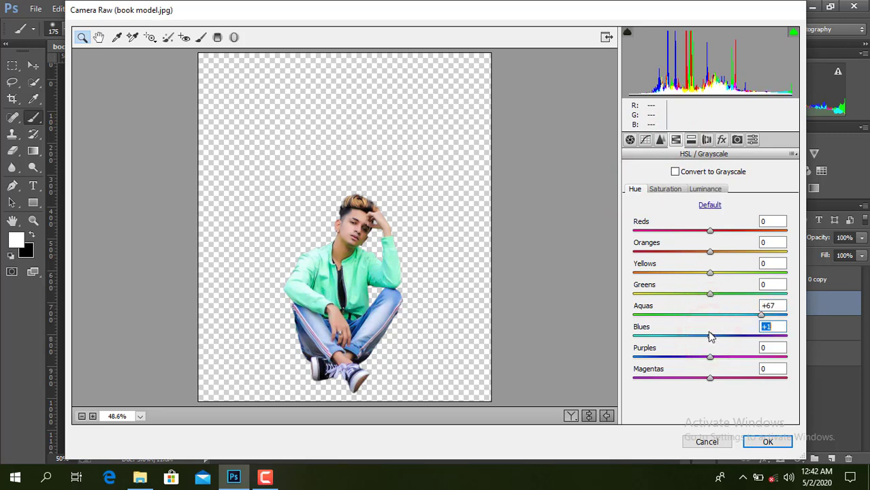
mouse_move(708, 298)
mouse_down()
mouse_move(732, 304)
mouse_move(731, 292)
mouse_move(703, 294)
mouse_up()
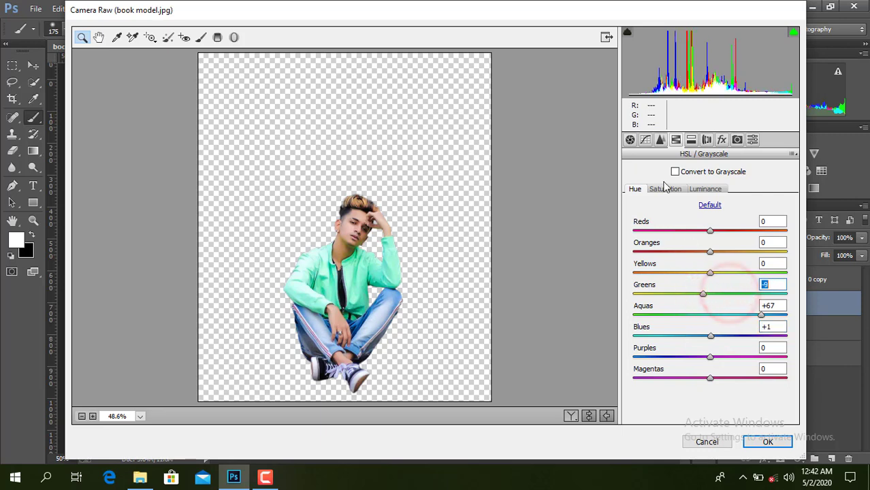
- Set saturation to Oranges -30, Aquas +40 and Blues +48, set Oranges luminance to +18, and apply the Camera Raw adjustments
click(668, 190)
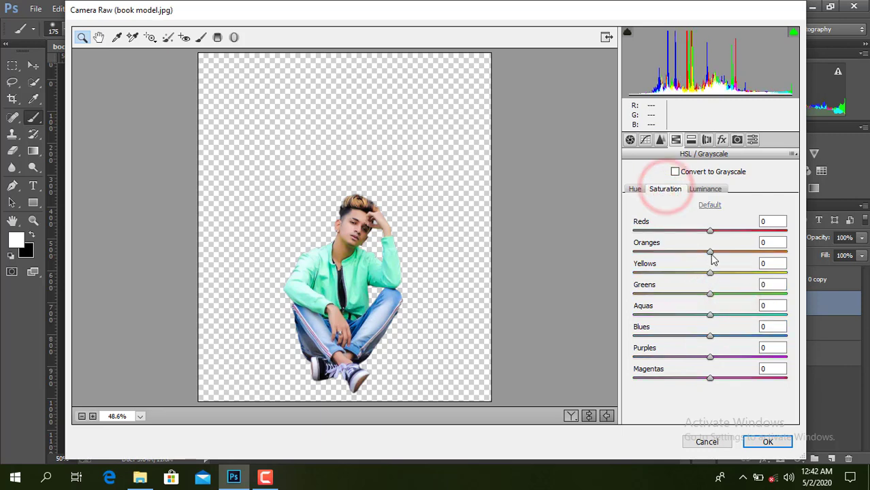
drag(710, 252, 690, 254)
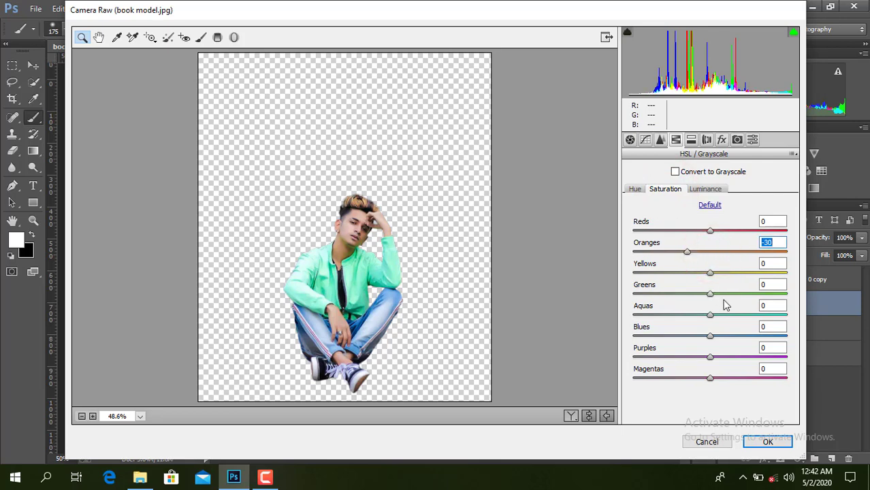
drag(712, 317, 742, 335)
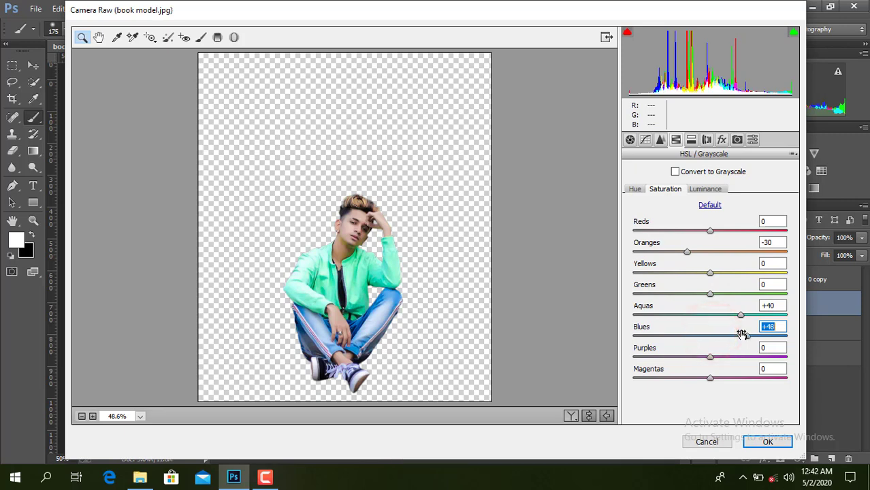
click(704, 189)
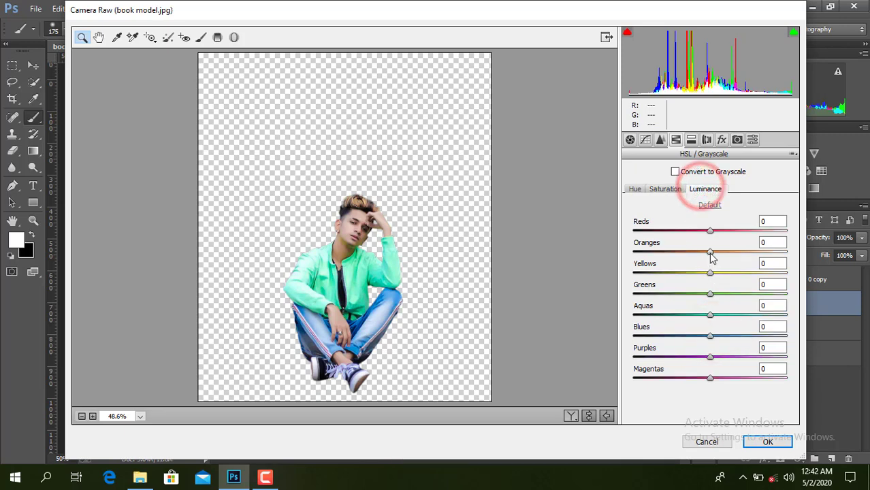
drag(710, 251, 725, 255)
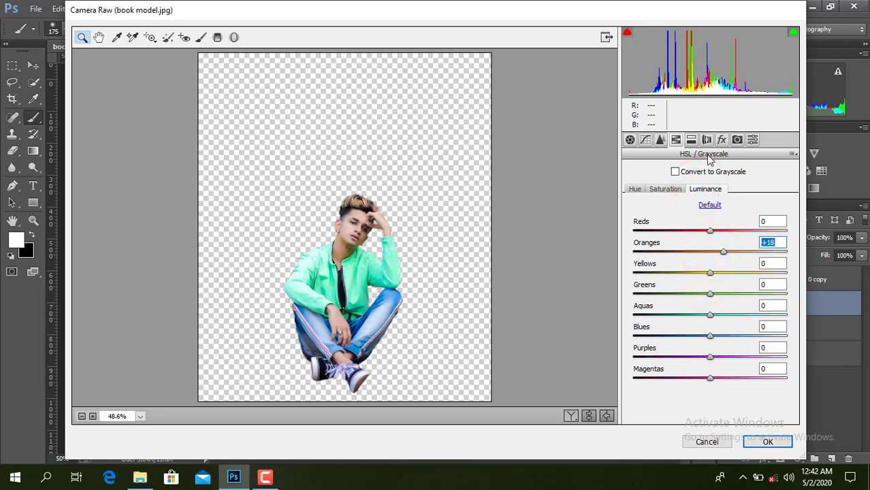
click(766, 440)
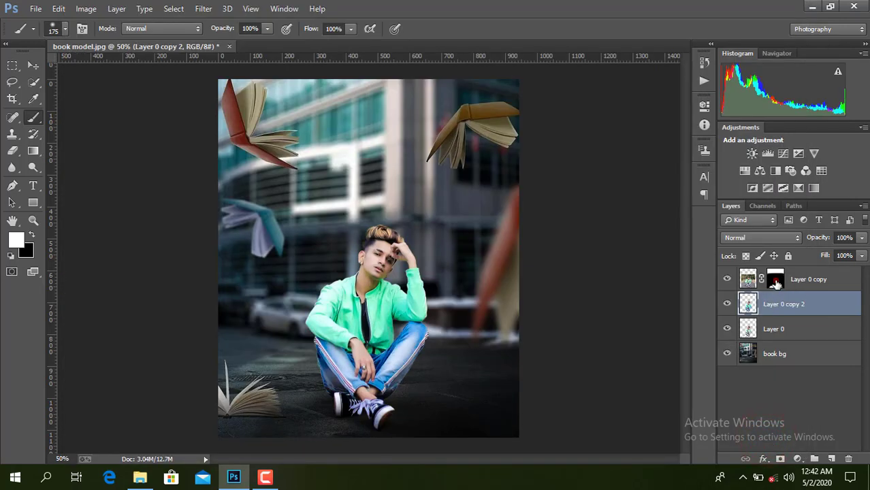
- Paint black on Layer 0 copy's mask over the ground between the open book and the model
click(777, 283)
right_click(777, 283)
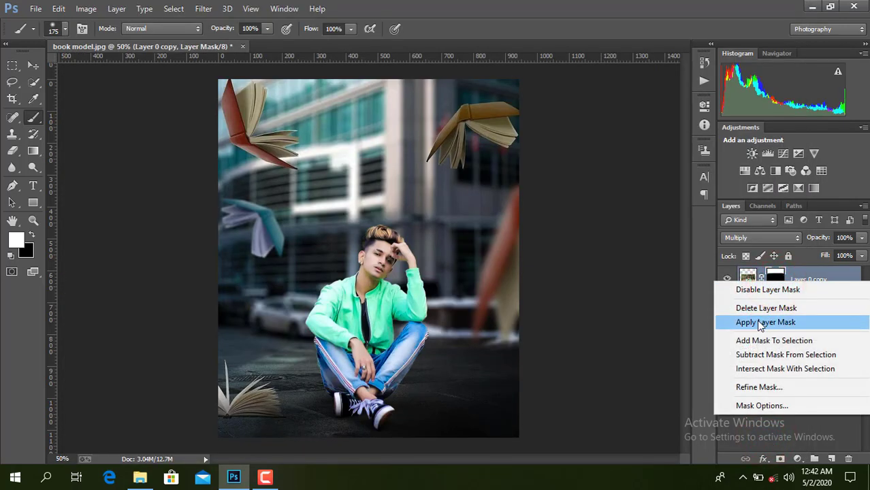
click(783, 278)
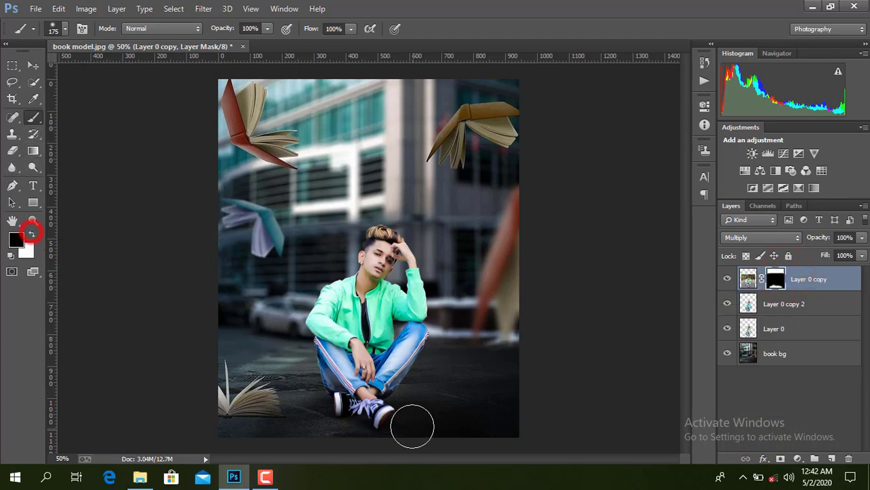
mouse_move(276, 369)
mouse_down()
mouse_move(255, 395)
mouse_move(221, 403)
mouse_move(282, 380)
mouse_up()
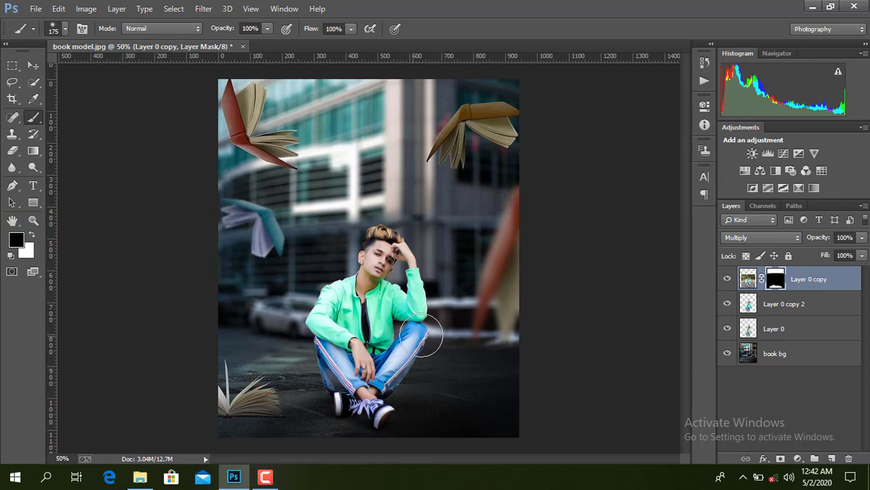
- Apply Layer 0 copy's mask permanently, and set its Levels to black input 13 and midtones 1.37
right_click(774, 280)
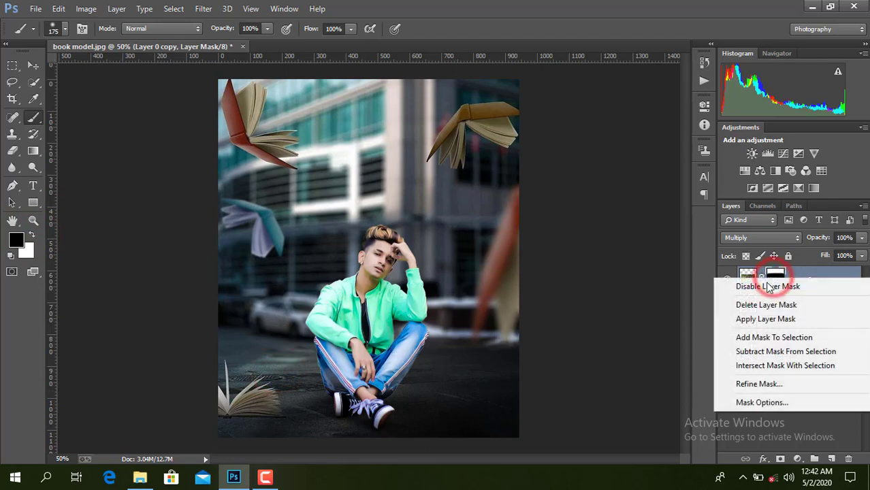
click(747, 320)
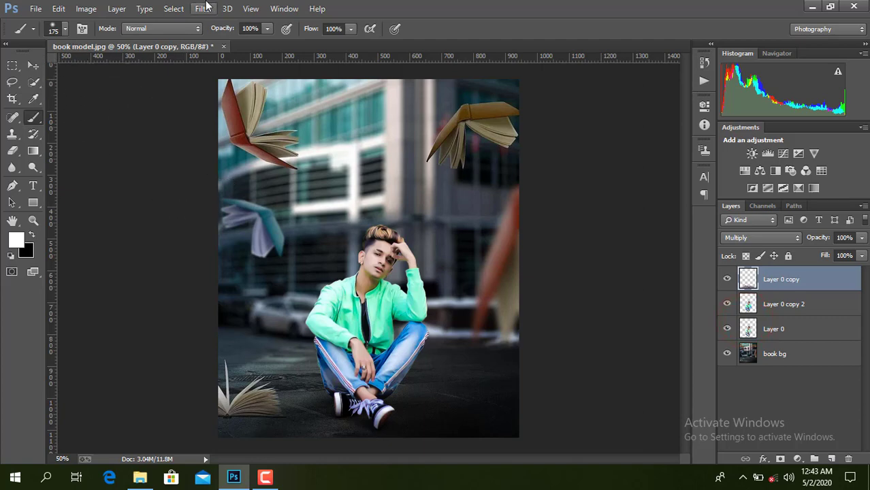
click(86, 8)
mouse_move(107, 44)
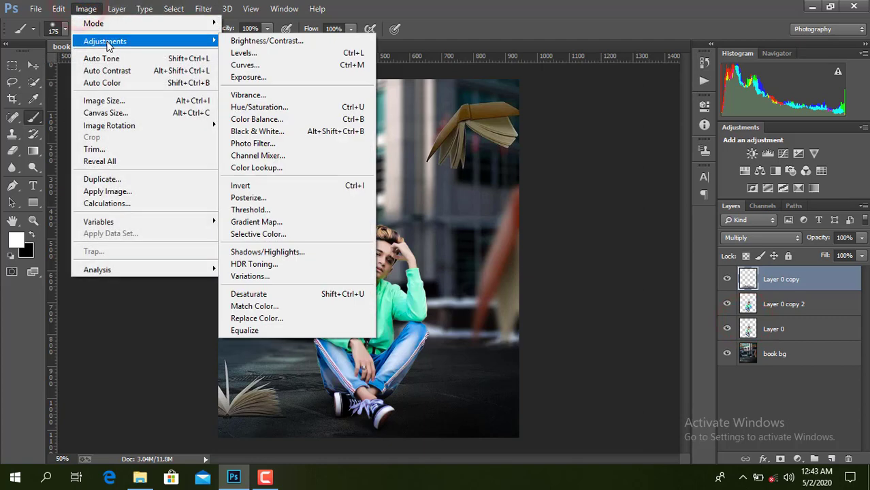
click(254, 54)
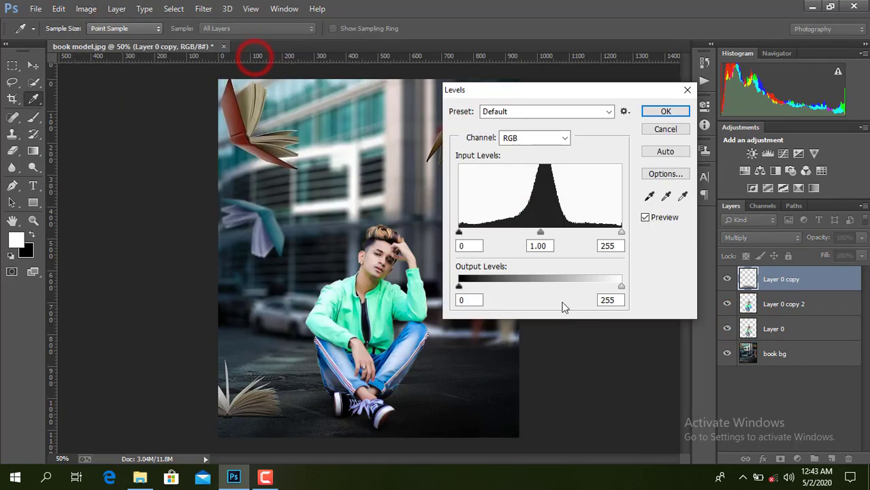
drag(543, 235, 554, 236)
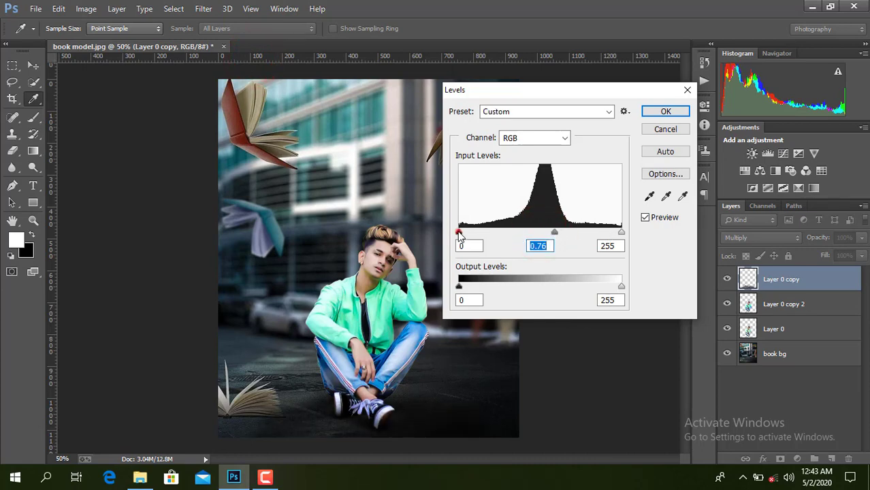
drag(460, 233, 468, 233)
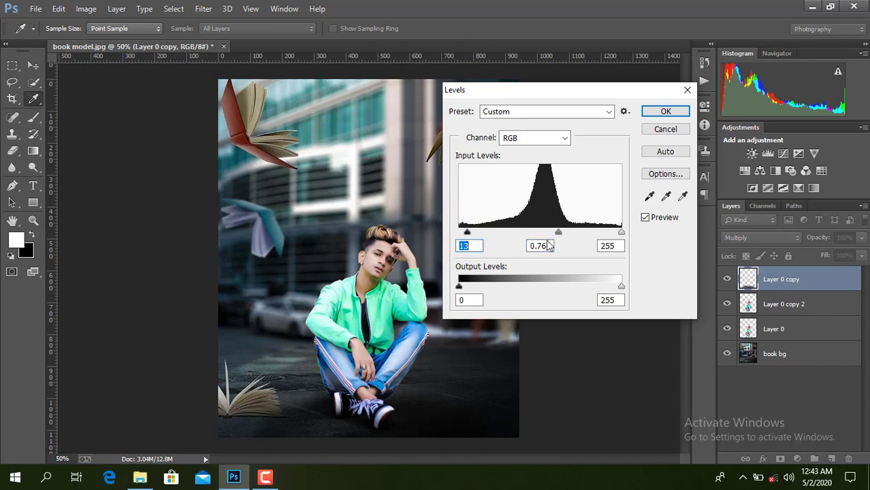
drag(557, 233, 530, 232)
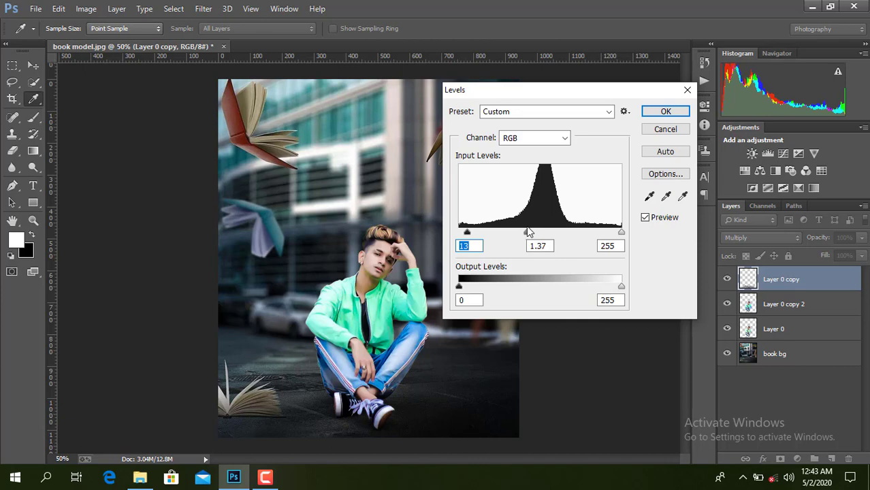
key(Tab)
click(655, 112)
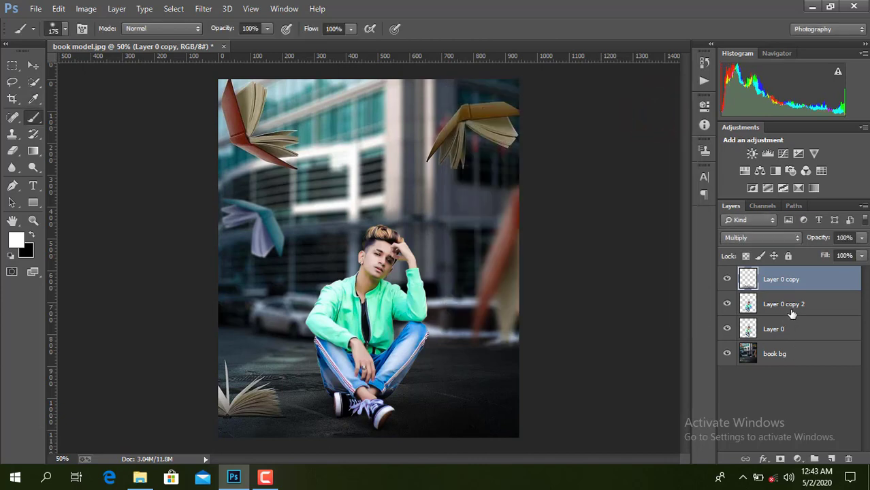
- Merge all visible layers into the book bg layer
click(792, 313)
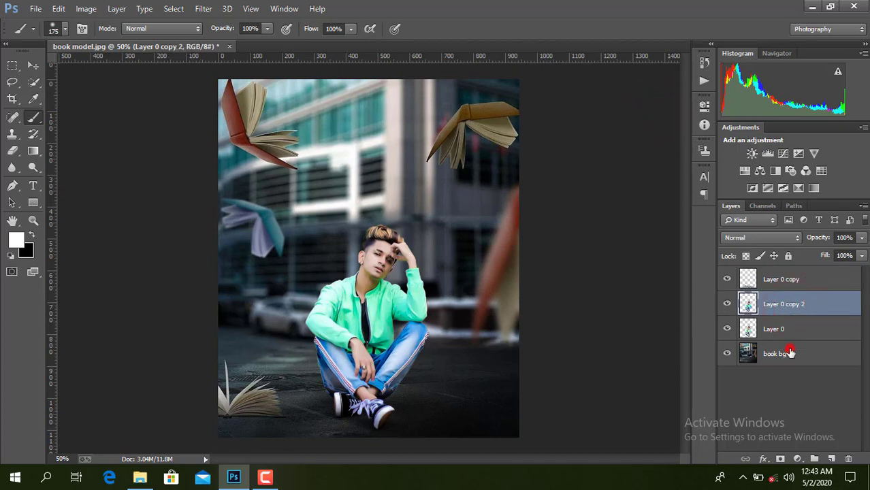
right_click(790, 354)
click(574, 380)
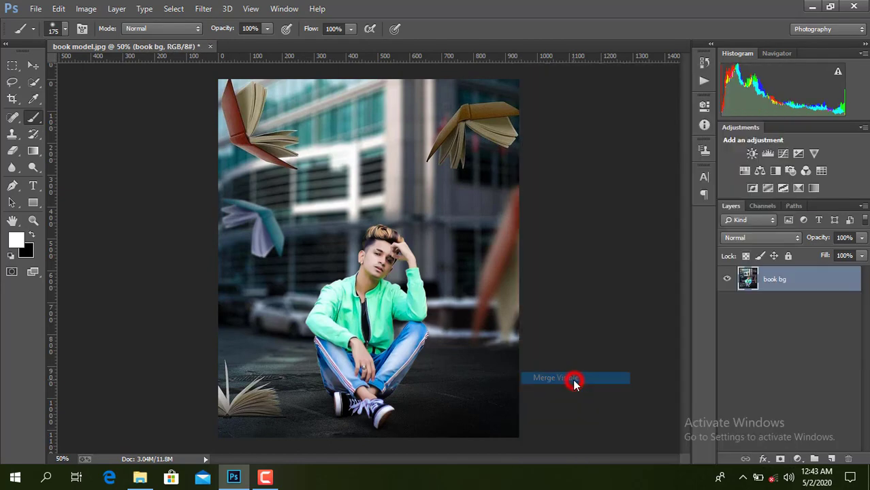
- In a before/after Camera Raw Filter view, set Clarity +24, Blacks -16, Whites -43 and Shadows +43, and adjust Highlights and Contrast
click(202, 8)
click(229, 83)
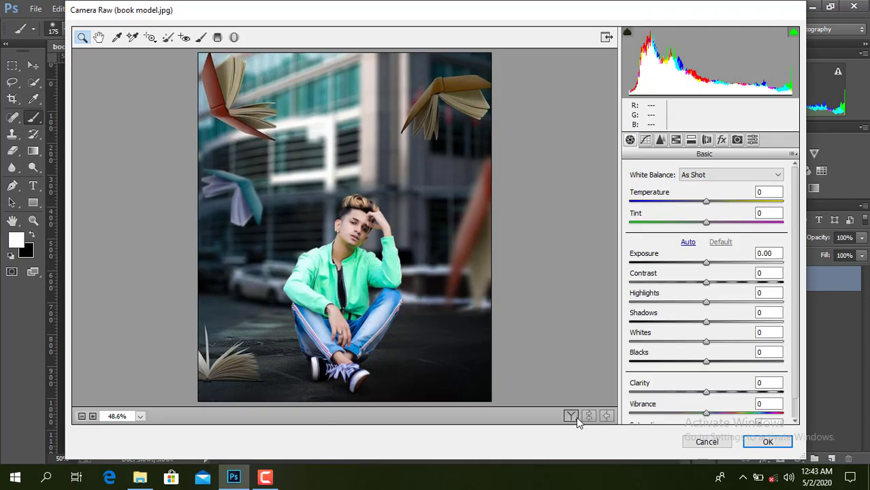
click(570, 416)
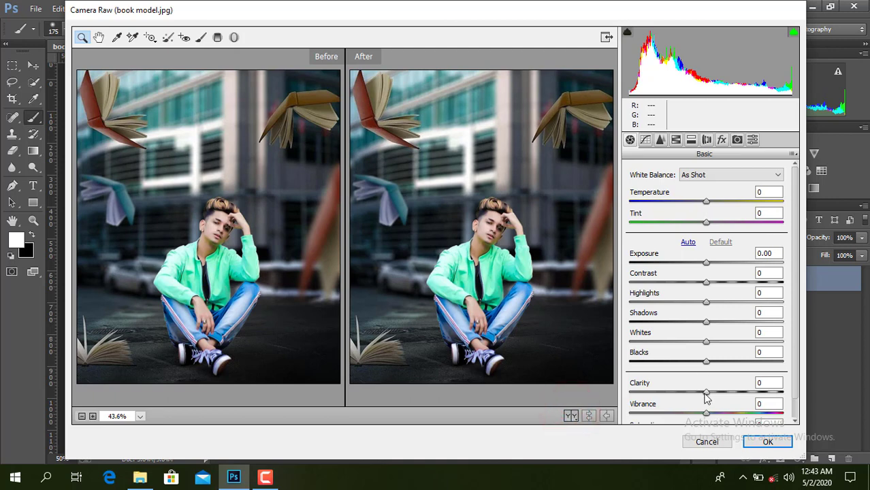
drag(707, 393, 726, 395)
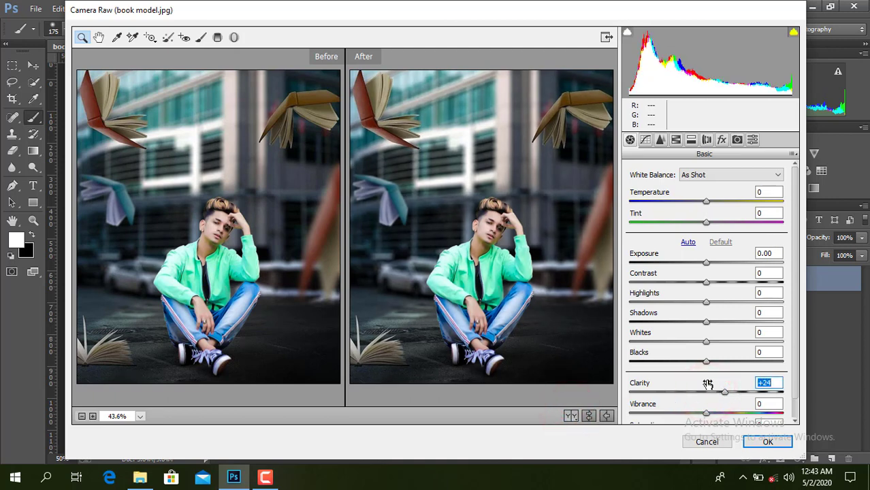
drag(707, 365, 740, 325)
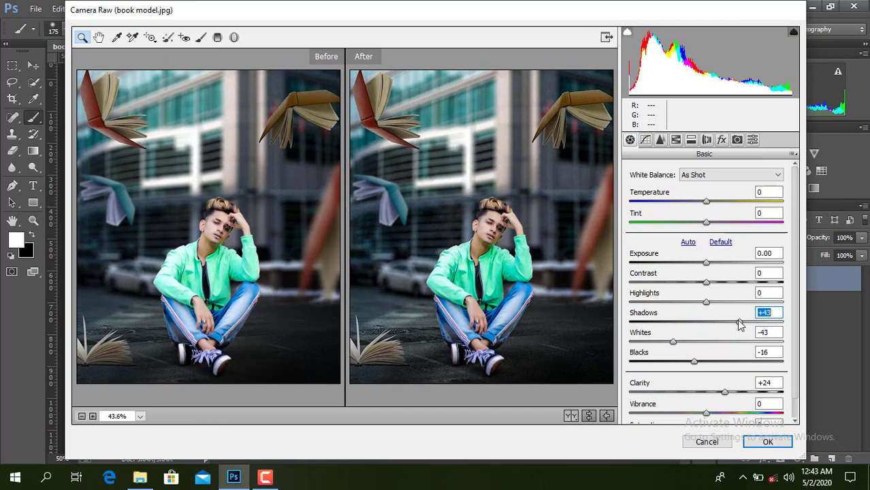
drag(706, 302, 727, 283)
- Set Luminance noise reduction to 47 and shift the hues to Blues +8 and Aquas +25
click(661, 139)
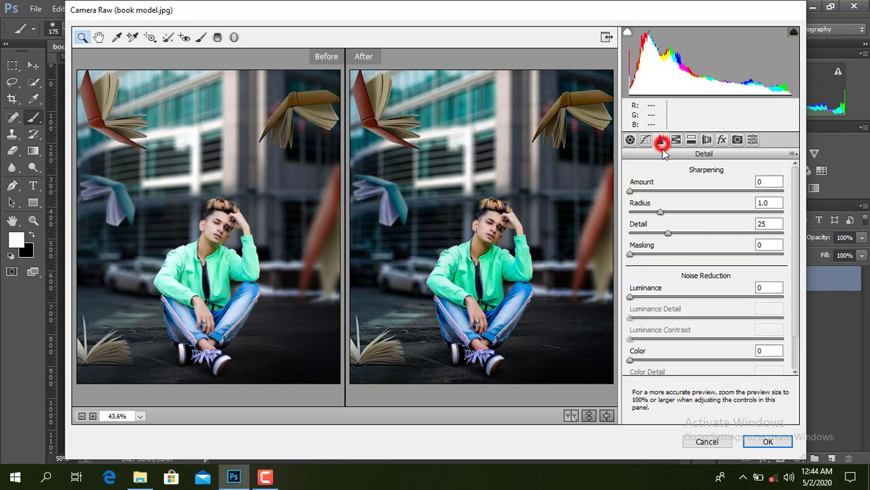
drag(630, 298, 701, 305)
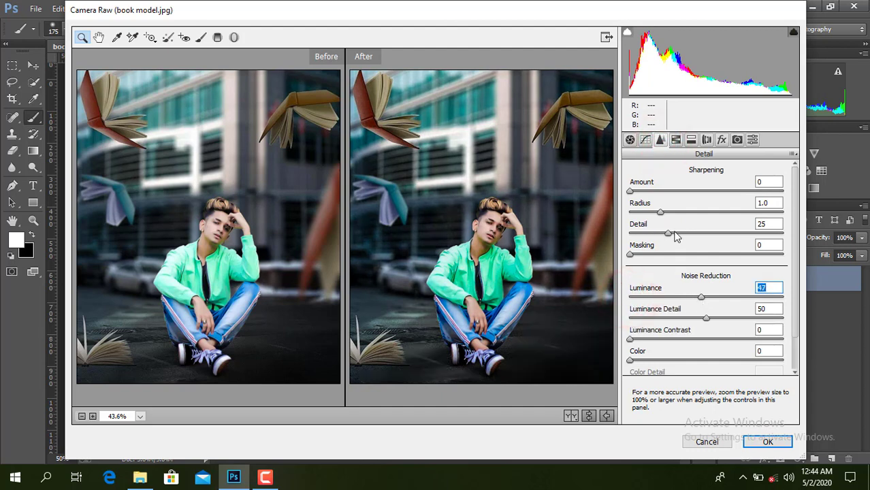
click(677, 139)
click(635, 189)
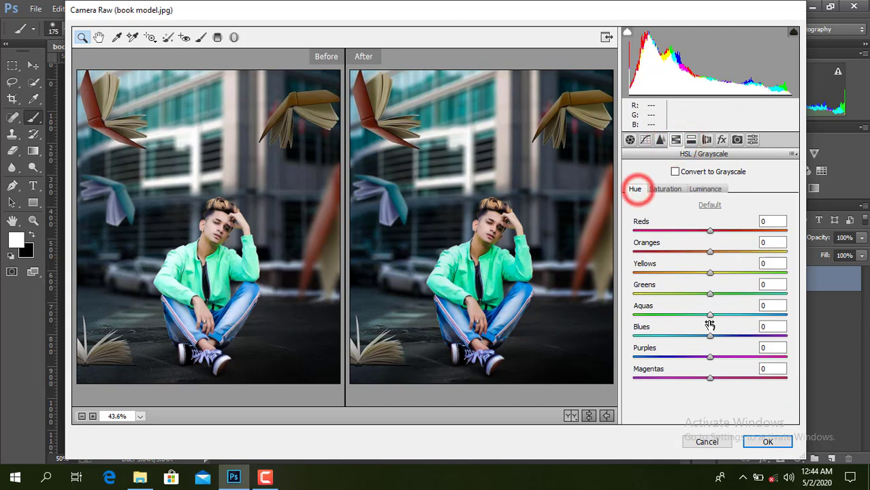
drag(711, 336, 719, 345)
drag(710, 316, 707, 315)
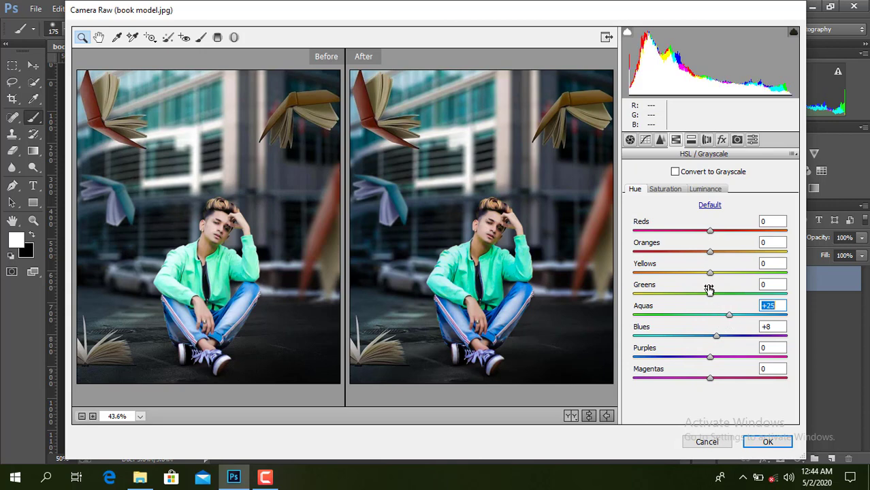
- Set saturation to Aquas +41, Blues +49 and Oranges -13, and Oranges luminance to +28
click(682, 190)
drag(711, 315, 751, 348)
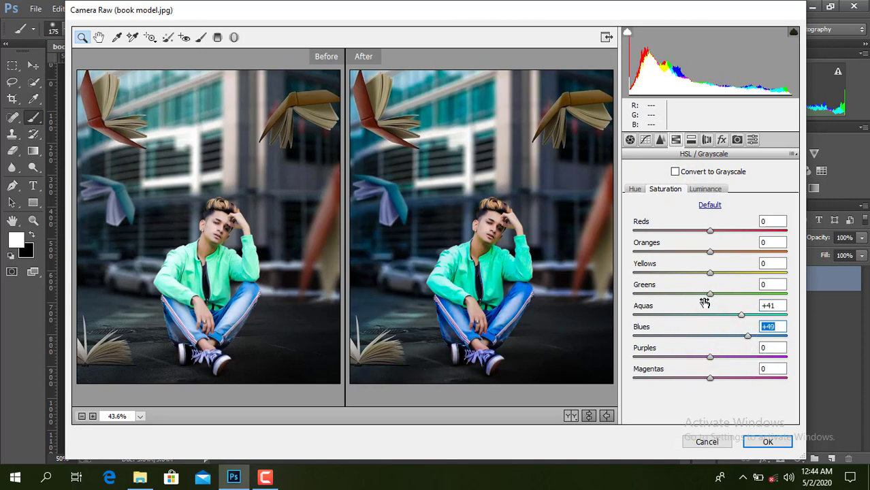
click(702, 191)
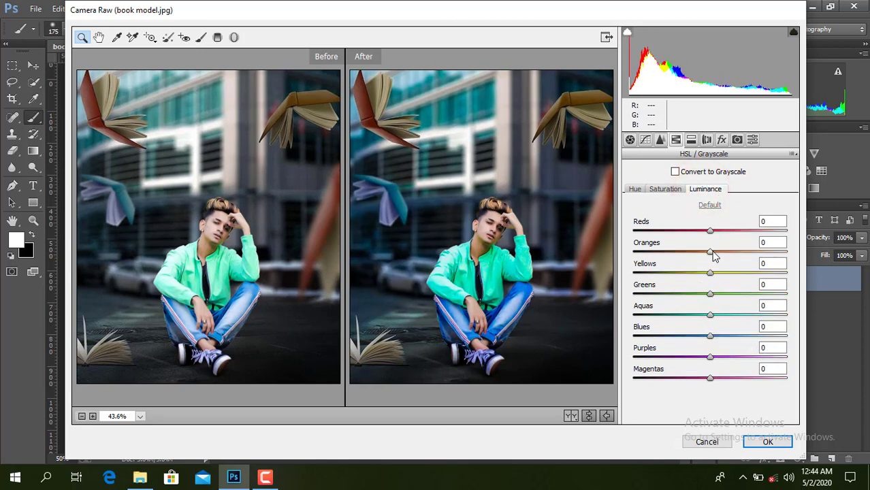
mouse_move(712, 252)
mouse_down()
mouse_move(736, 254)
mouse_move(701, 253)
mouse_up()
click(667, 189)
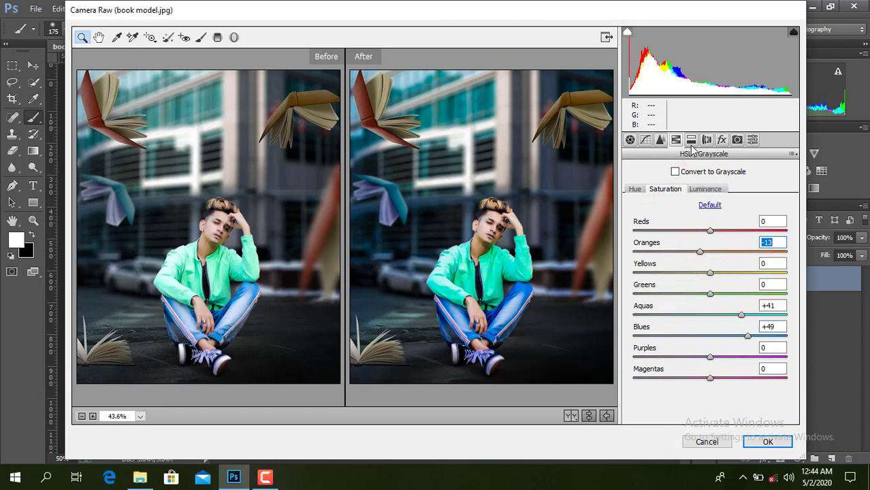
- Add a Highlight Priority post-crop vignette with Amount -37 and Roundness +19
click(722, 140)
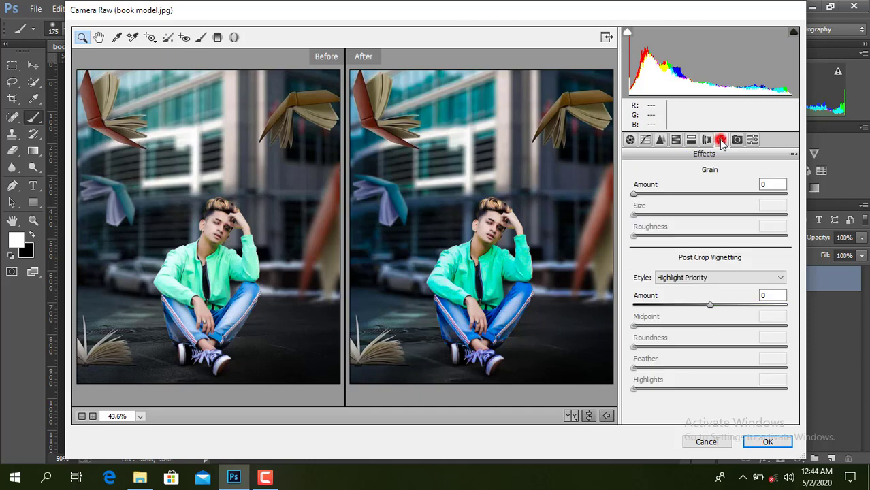
click(709, 307)
drag(708, 308, 680, 308)
drag(711, 346, 725, 349)
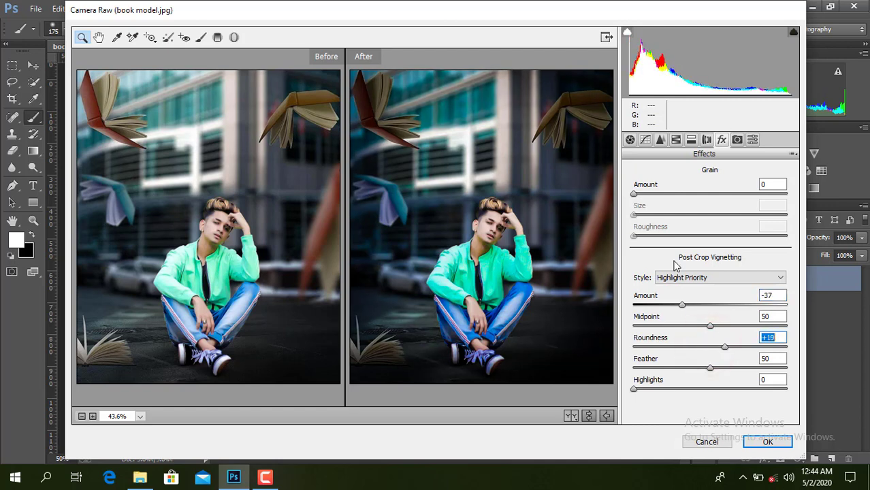
- Set Oranges luminance to +8 and Oranges saturation to +1, and apply the Camera Raw adjustments
click(660, 140)
click(675, 141)
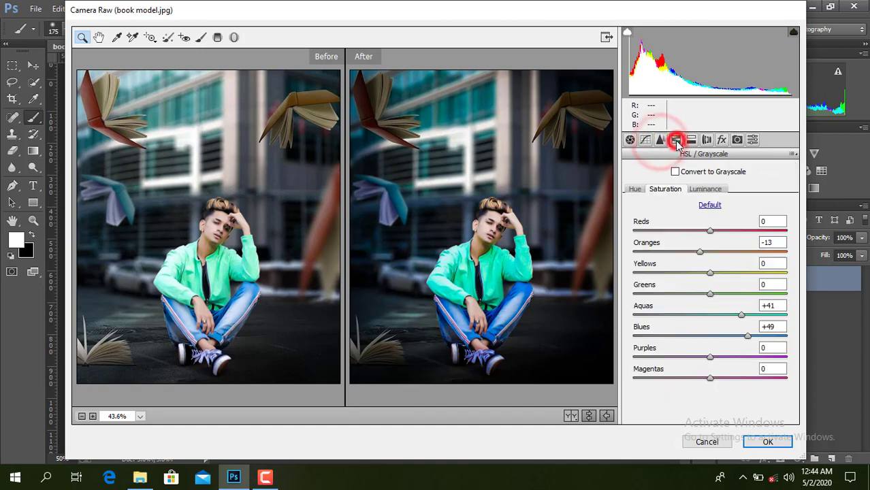
click(706, 189)
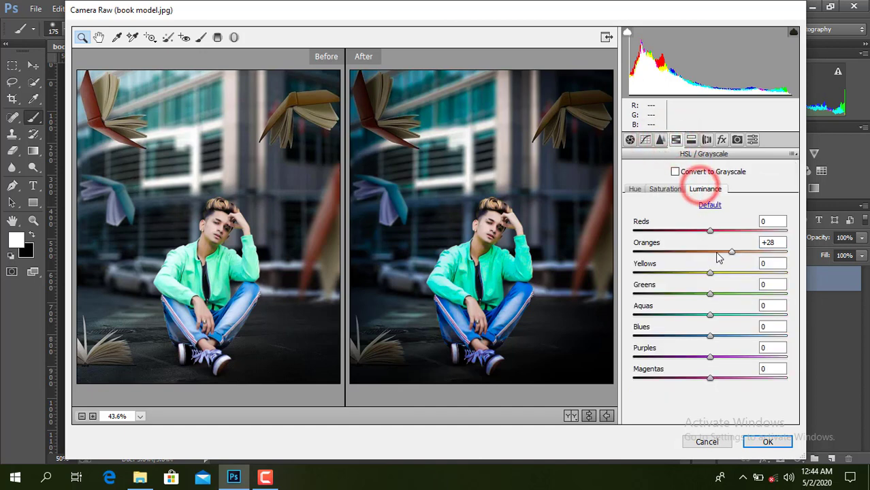
drag(732, 251, 709, 253)
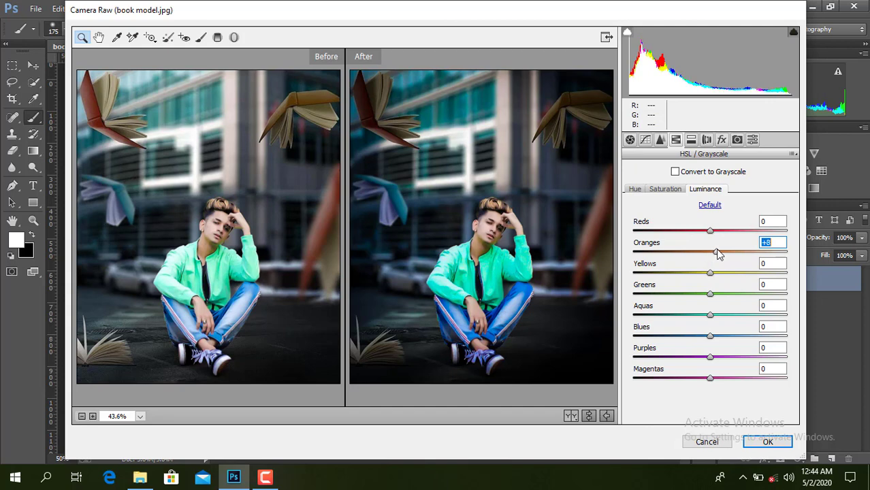
click(658, 189)
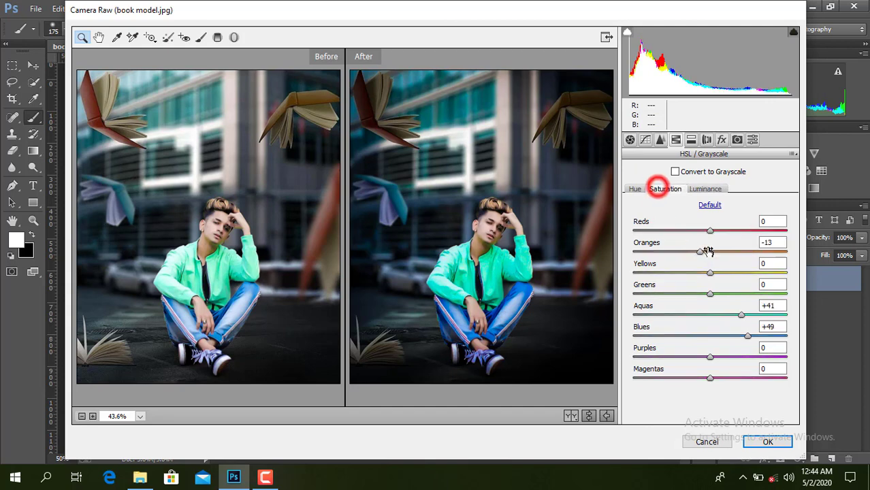
drag(701, 252, 711, 252)
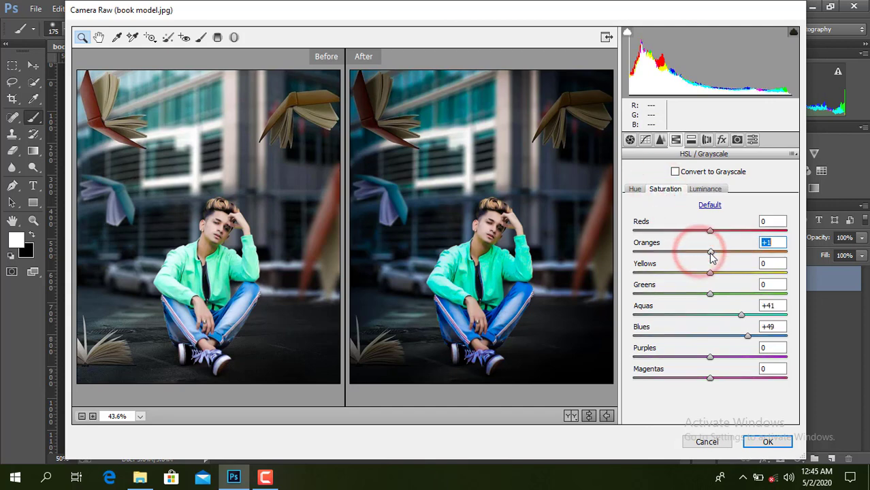
click(766, 442)
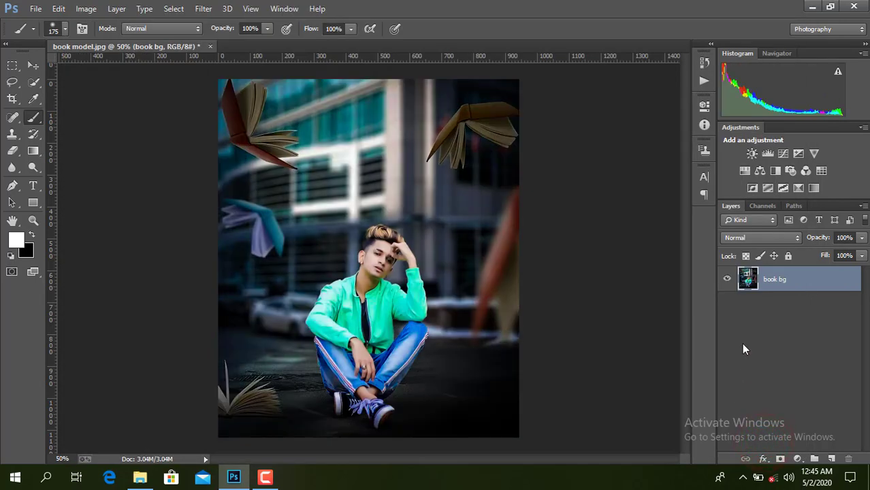
- Flatten the image and save it as a JPEG copy named new in New folder on the Desktop
right_click(775, 281)
click(562, 390)
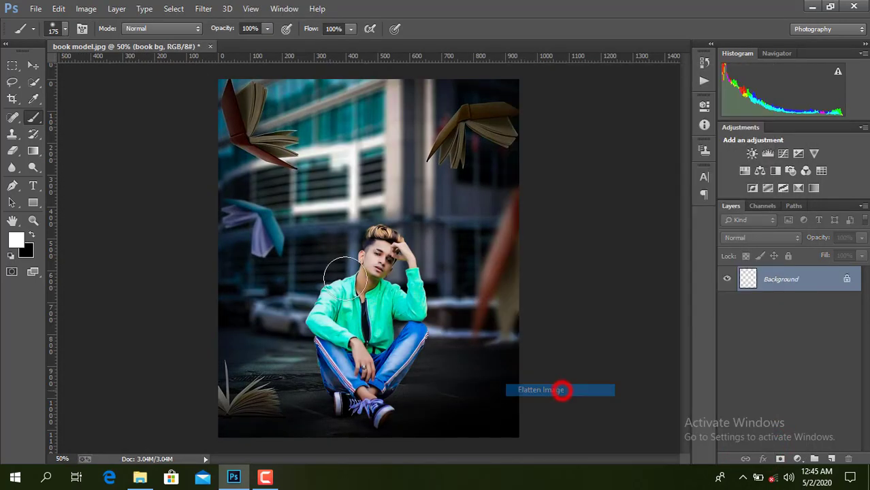
click(35, 8)
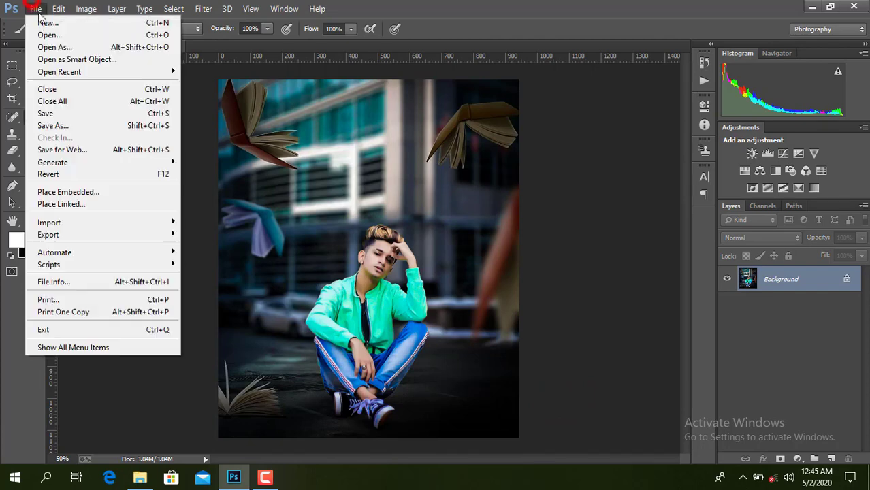
click(72, 127)
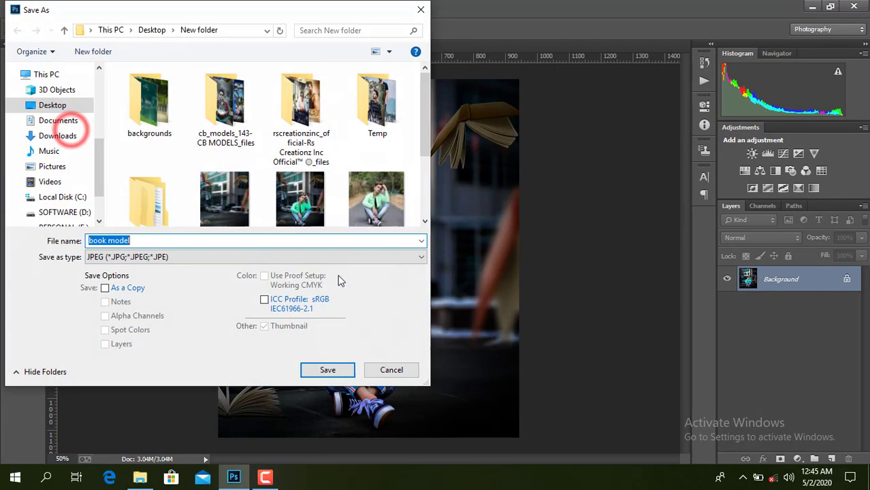
click(137, 242)
key(BackSpace)
key(BackSpace)
key(BackSpace)
key(BackSpace)
key(BackSpace)
key(BackSpace)
key(BackSpace)
key(BackSpace)
key(BackSpace)
key(BackSpace)
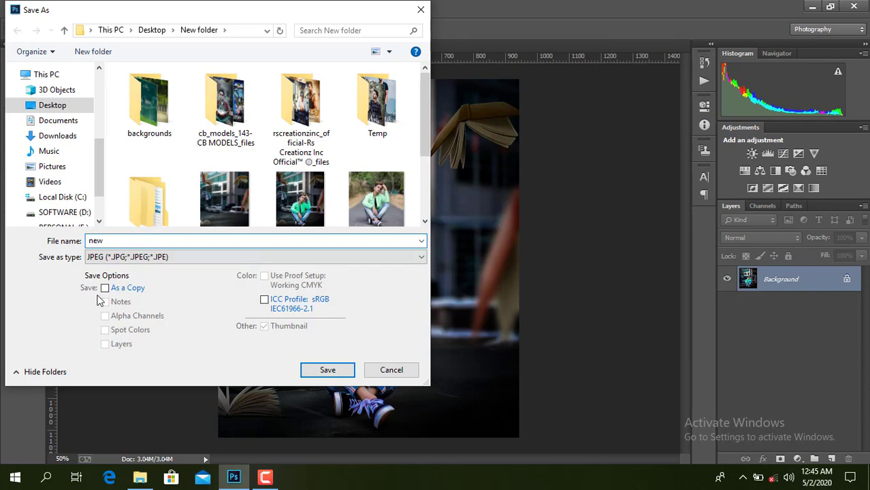
click(104, 289)
click(327, 370)
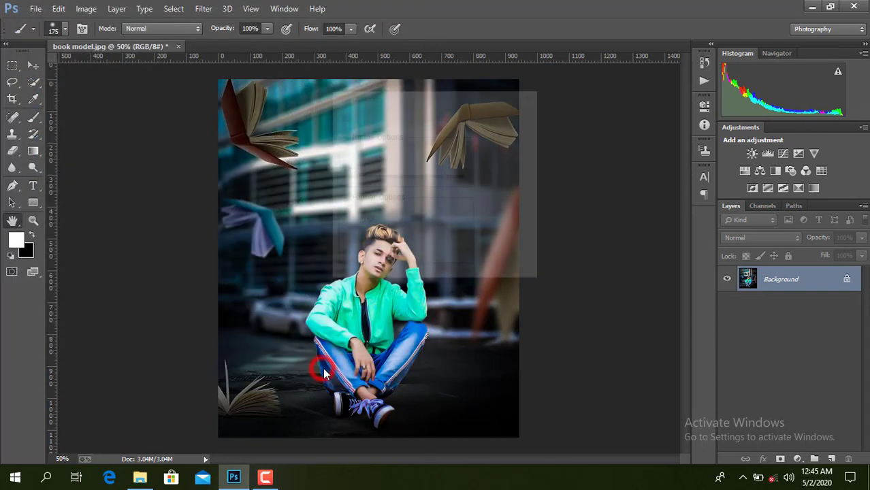